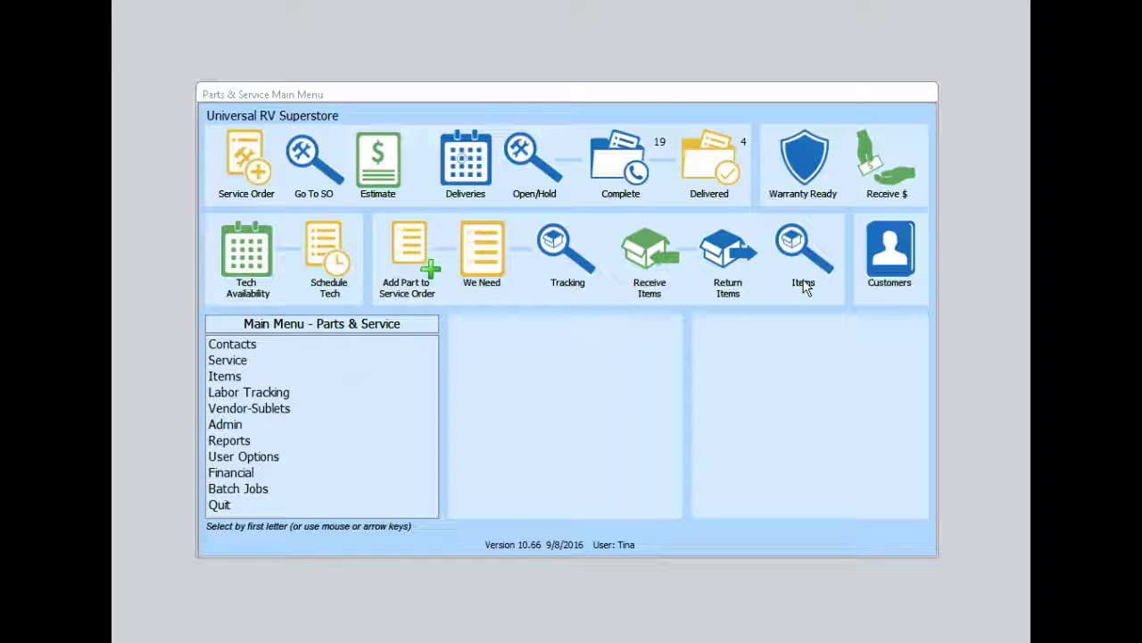
Open the existing service order for the 2010 Journey 36G by entering its service order number
click(300, 156)
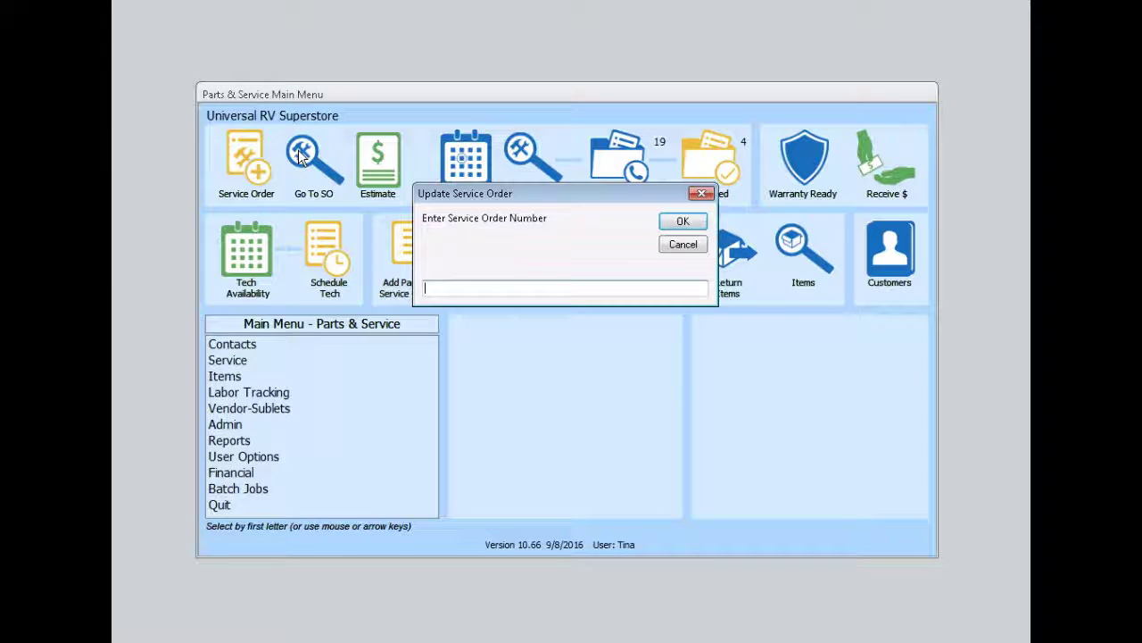
text(1165)
key(Return)
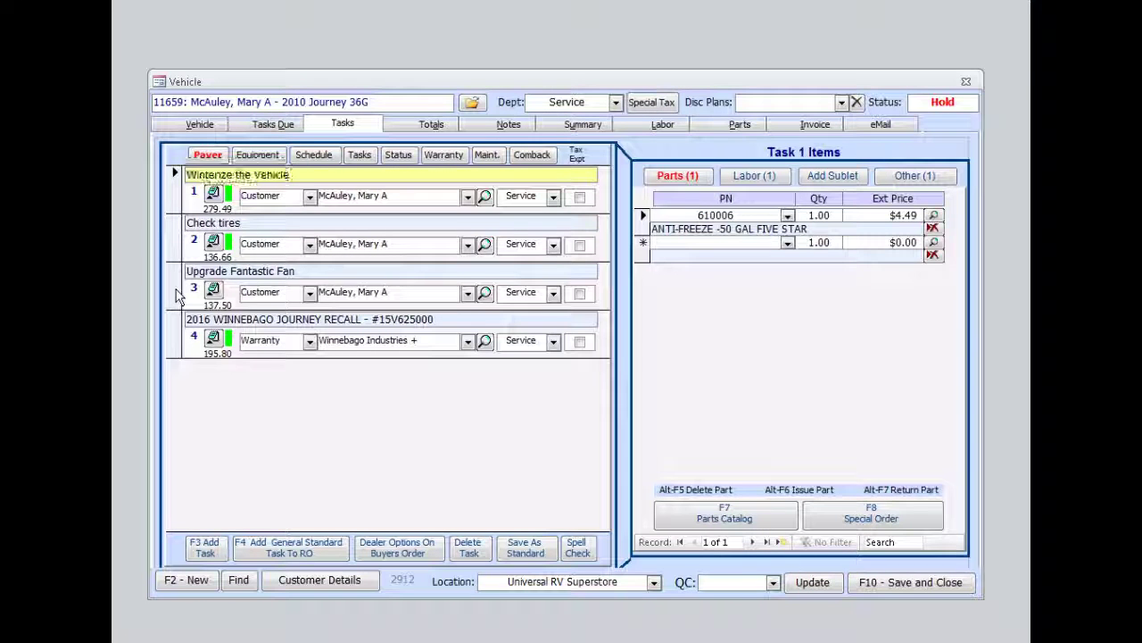
Add part 520349 to the Upgrade Fantastic Fan task on the service order
click(175, 295)
click(739, 216)
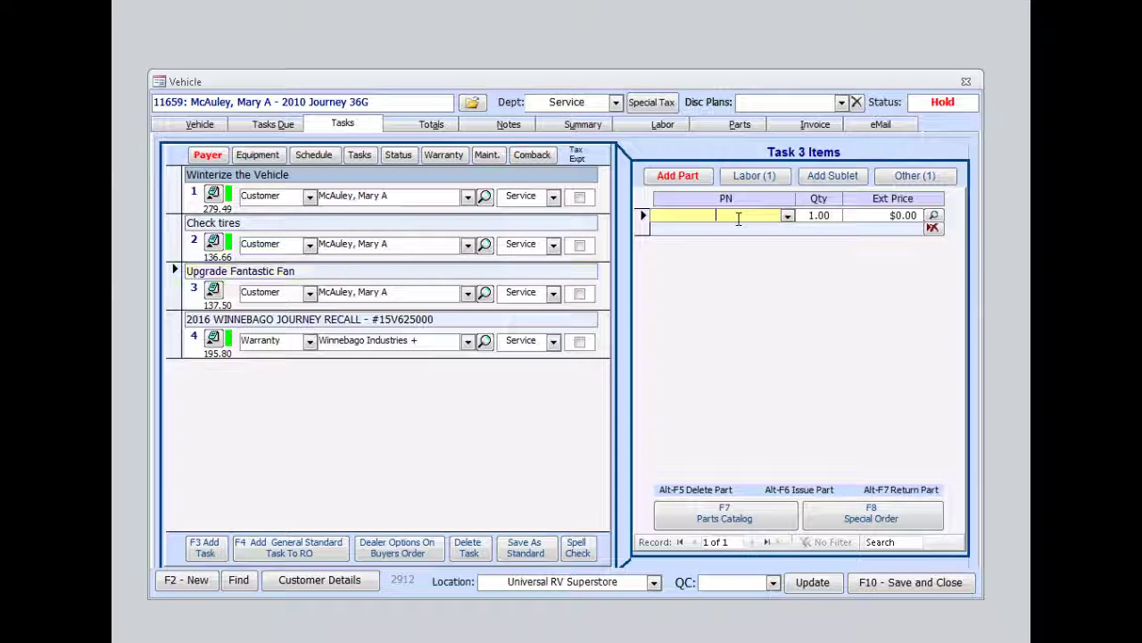
text(520349)
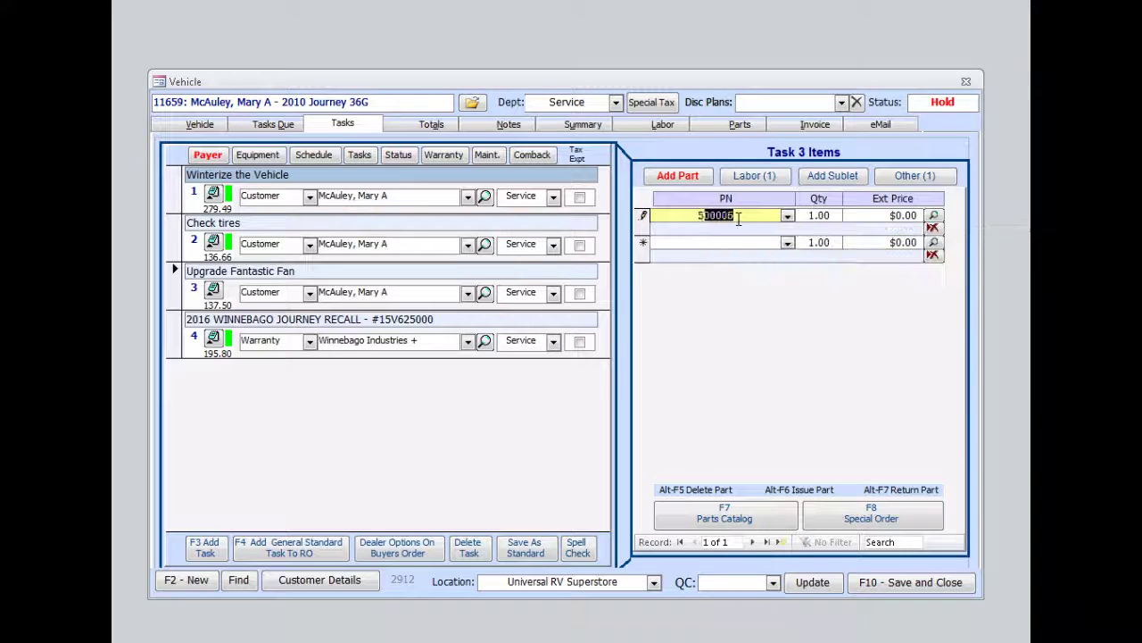
key(Return)
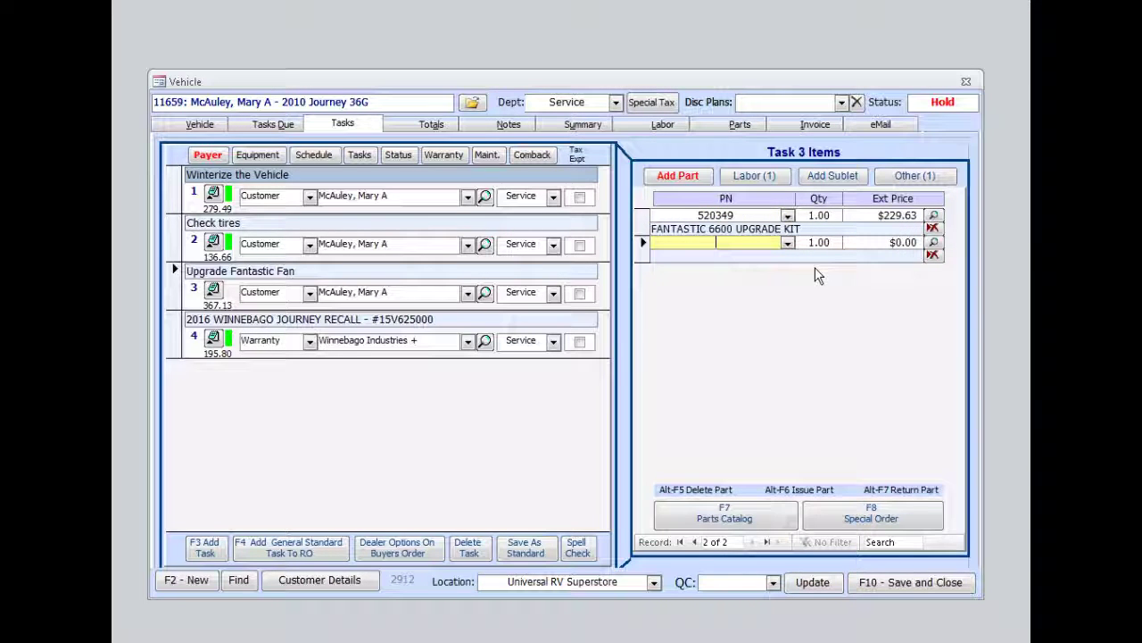
Review the reserved, on-hand, needed and to-order quantities for part 520349 in the service order's parts list
click(745, 128)
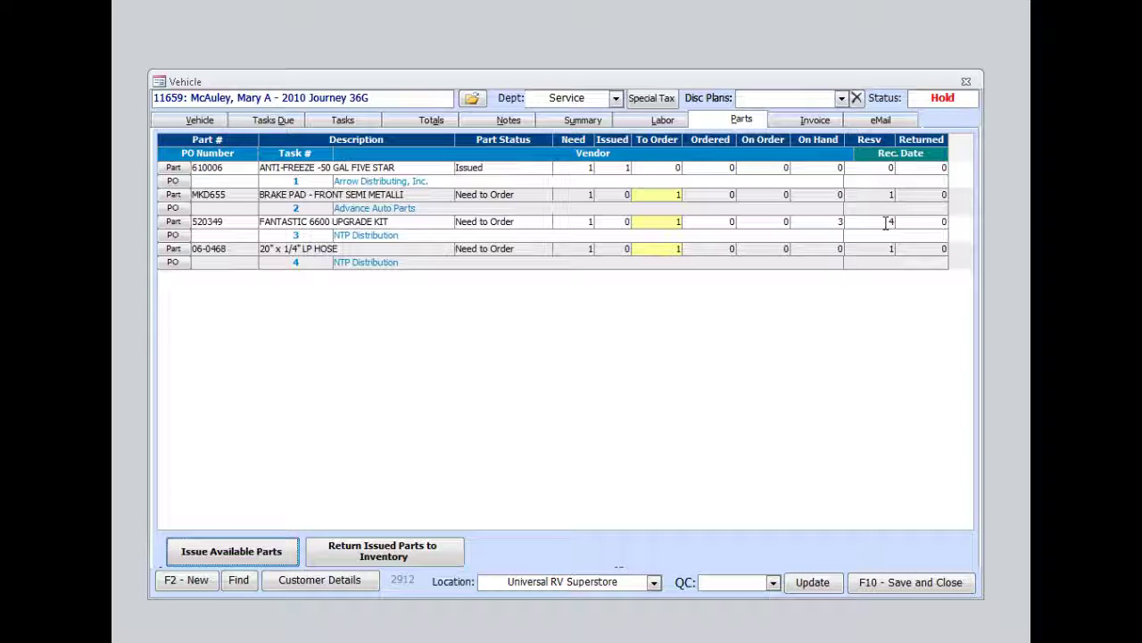
double_click(889, 221)
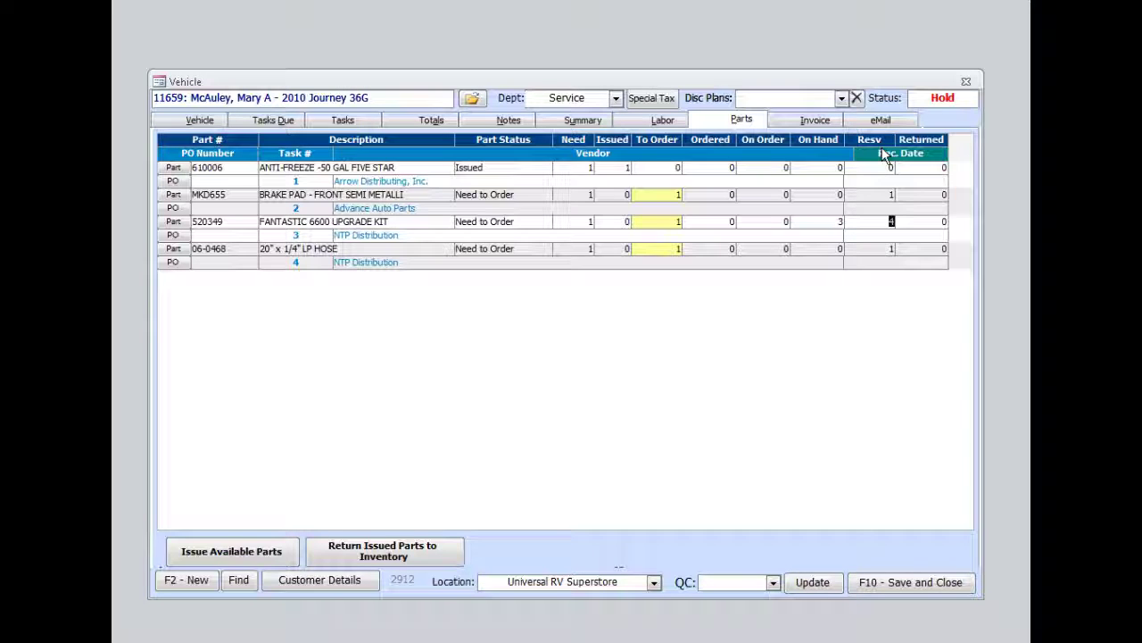
click(839, 221)
double_click(840, 221)
double_click(591, 221)
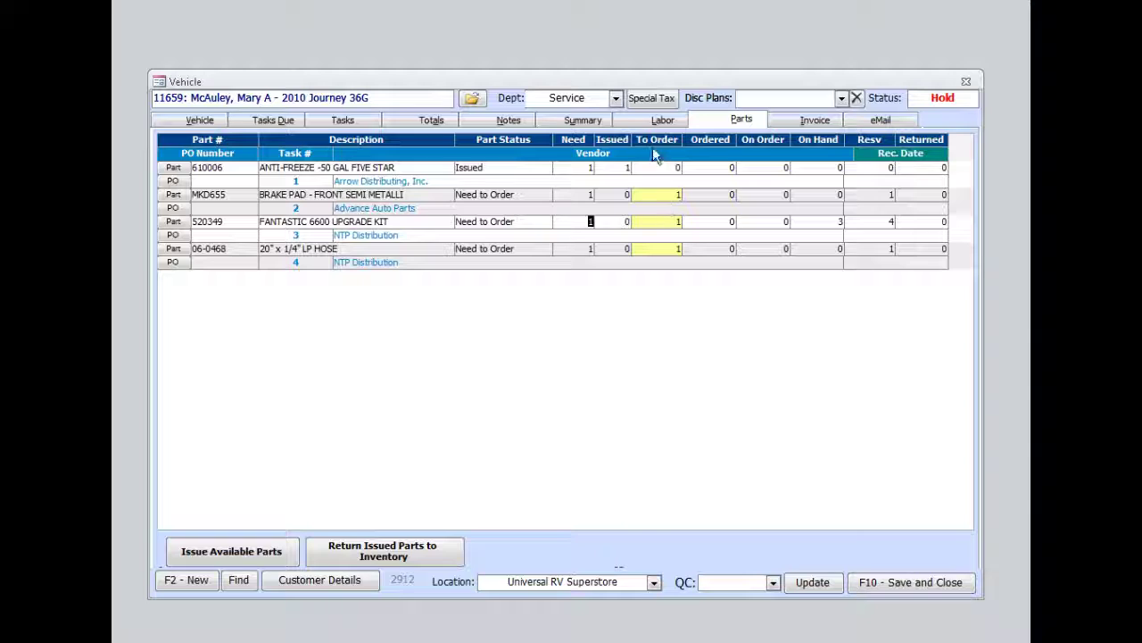
double_click(678, 221)
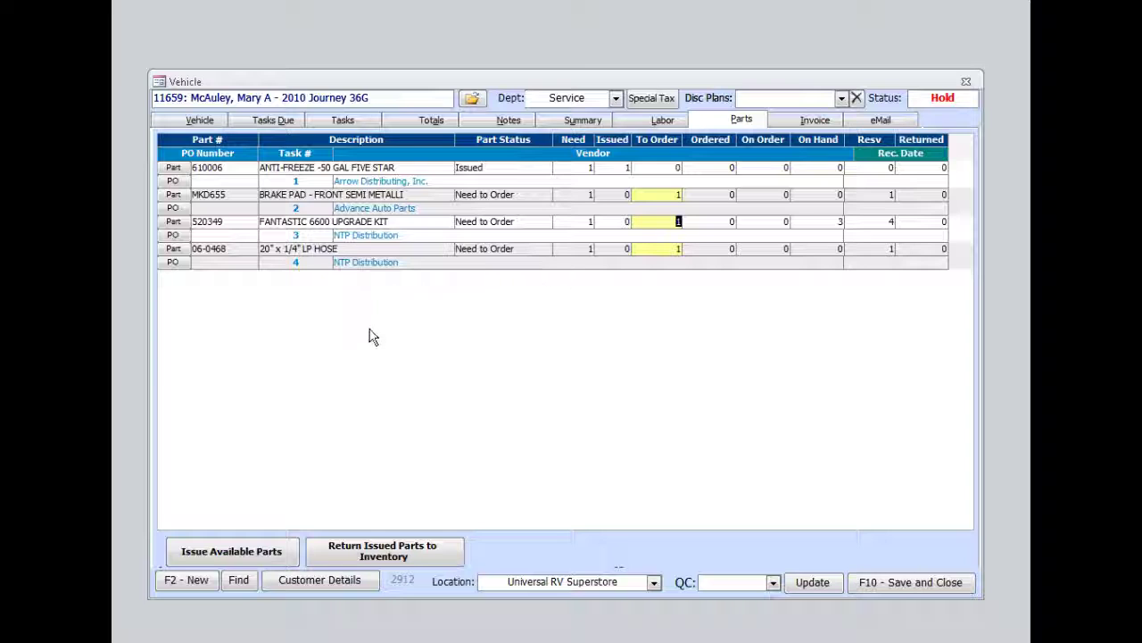
Open the inventory record of part 520349 and check its on-hand quantity at each stock location
click(175, 222)
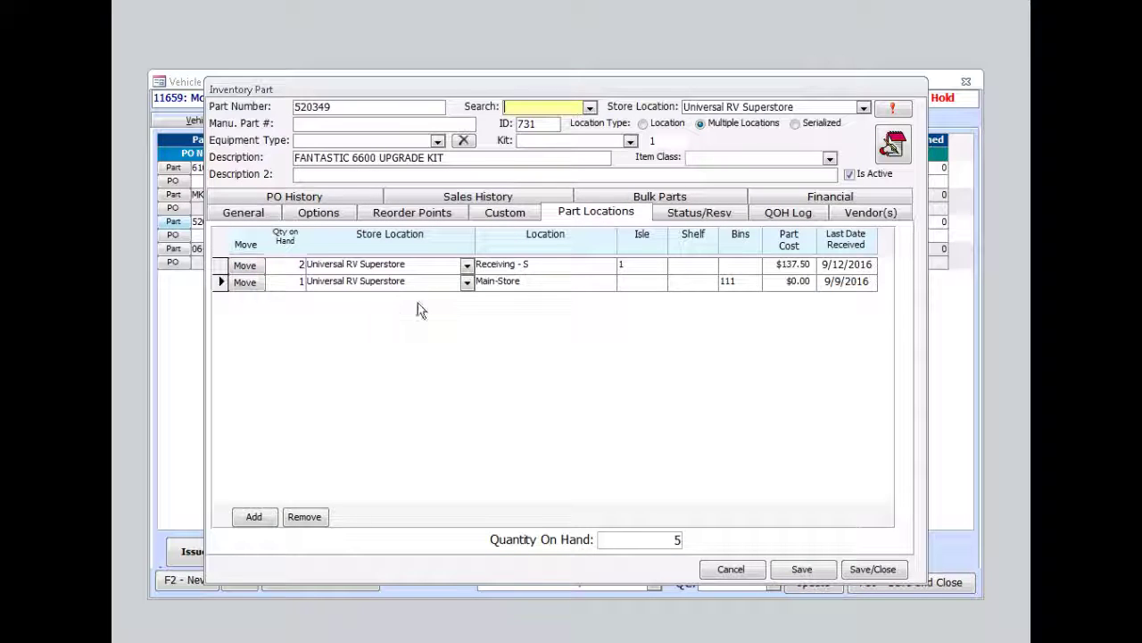
click(300, 264)
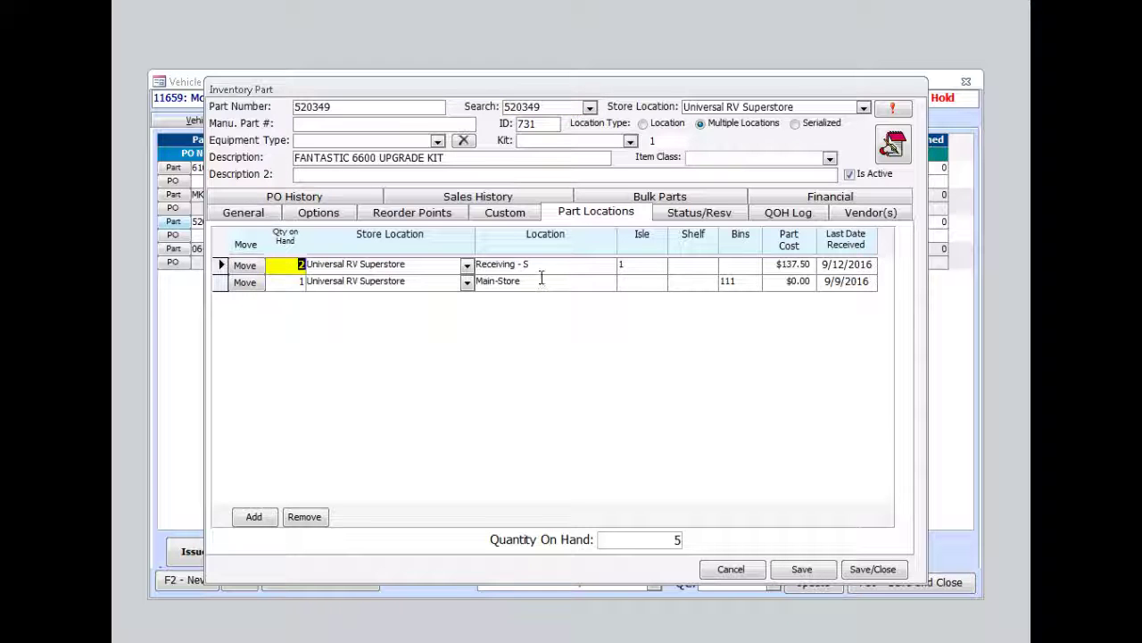
drag(541, 265, 473, 265)
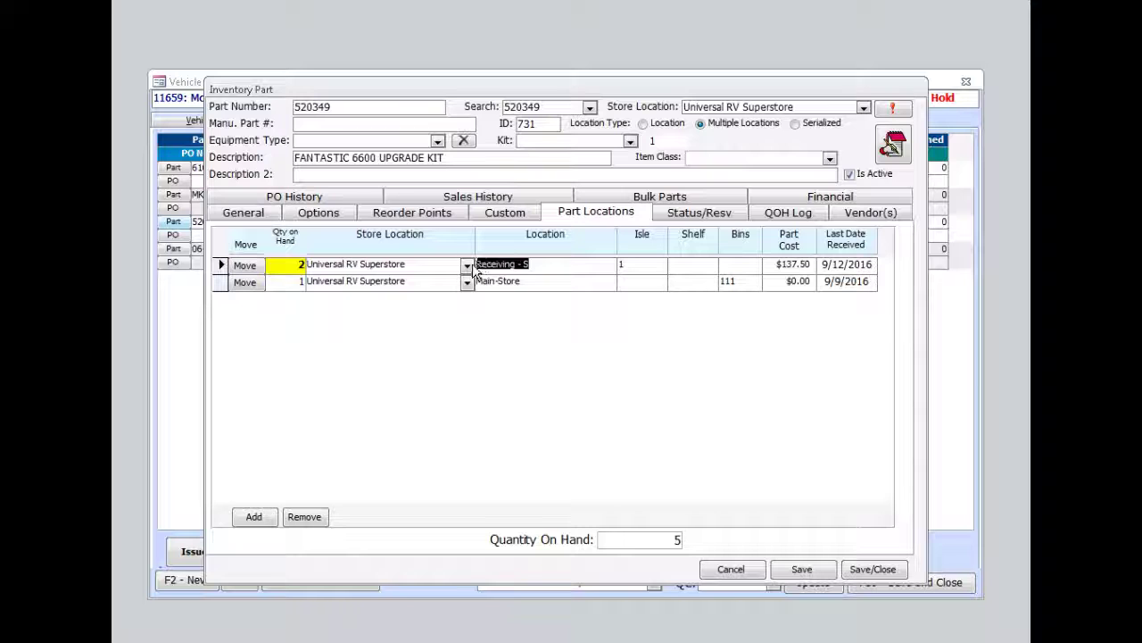
click(291, 282)
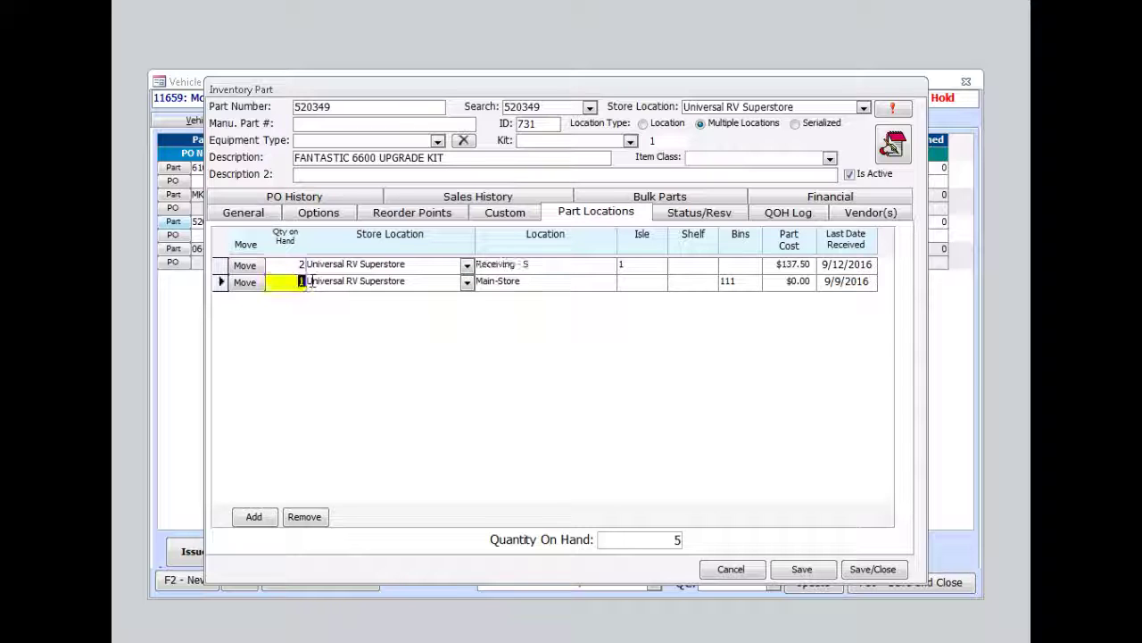
click(528, 282)
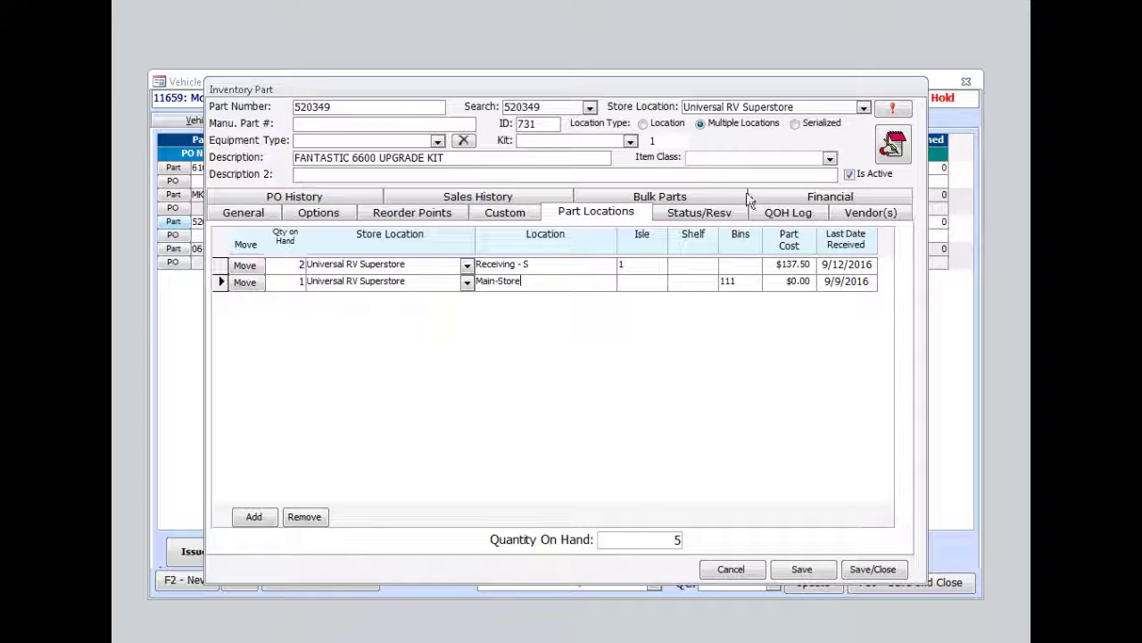
Examine which orders reserve part 520349, comparing their required quantities, part statuses and order types
click(696, 217)
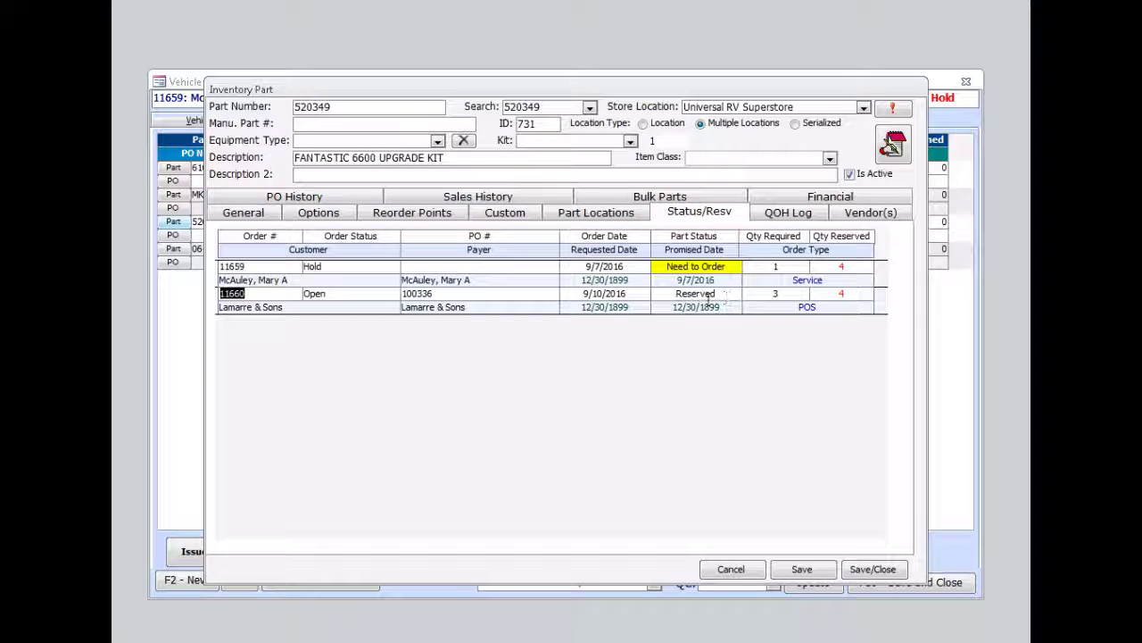
click(775, 294)
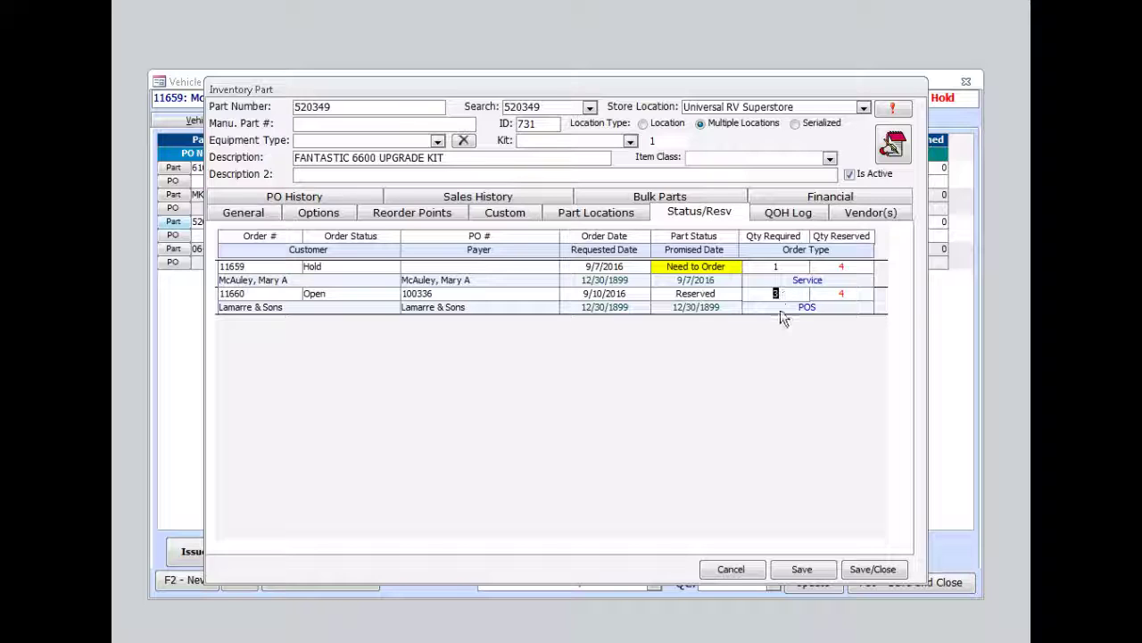
click(806, 307)
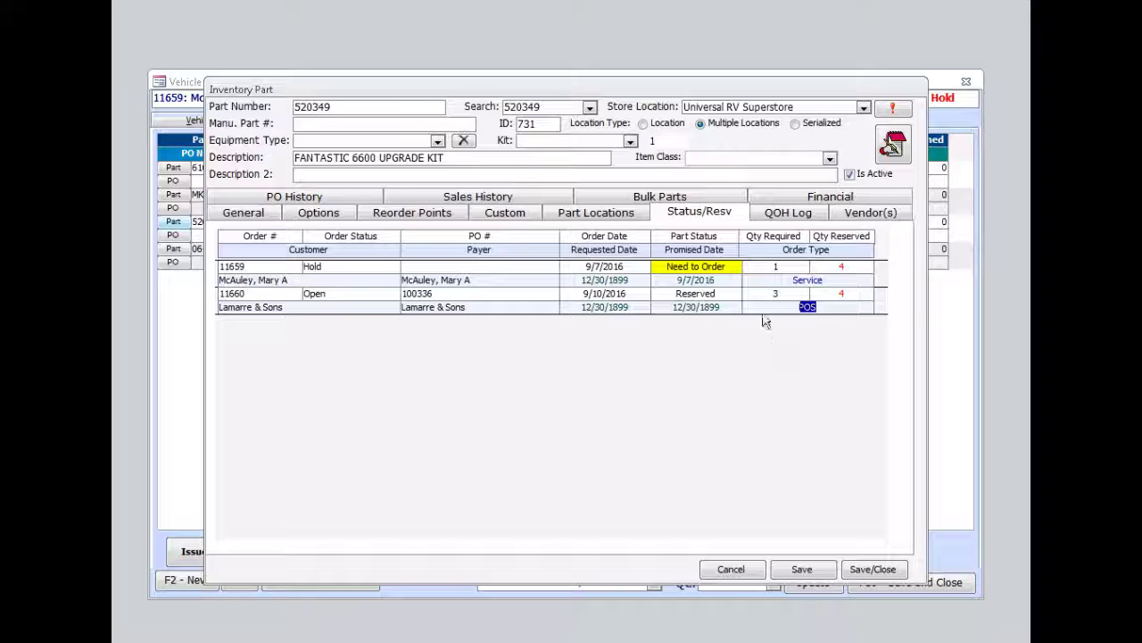
click(774, 267)
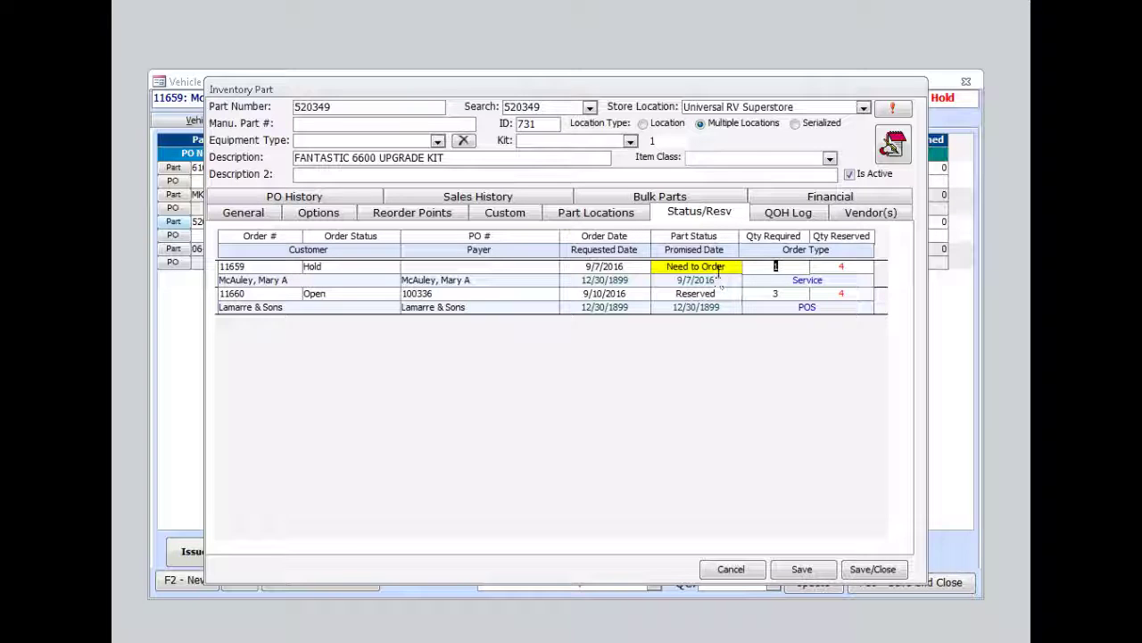
Review the purchase order history of part 520349 and return to its stock locations
click(299, 198)
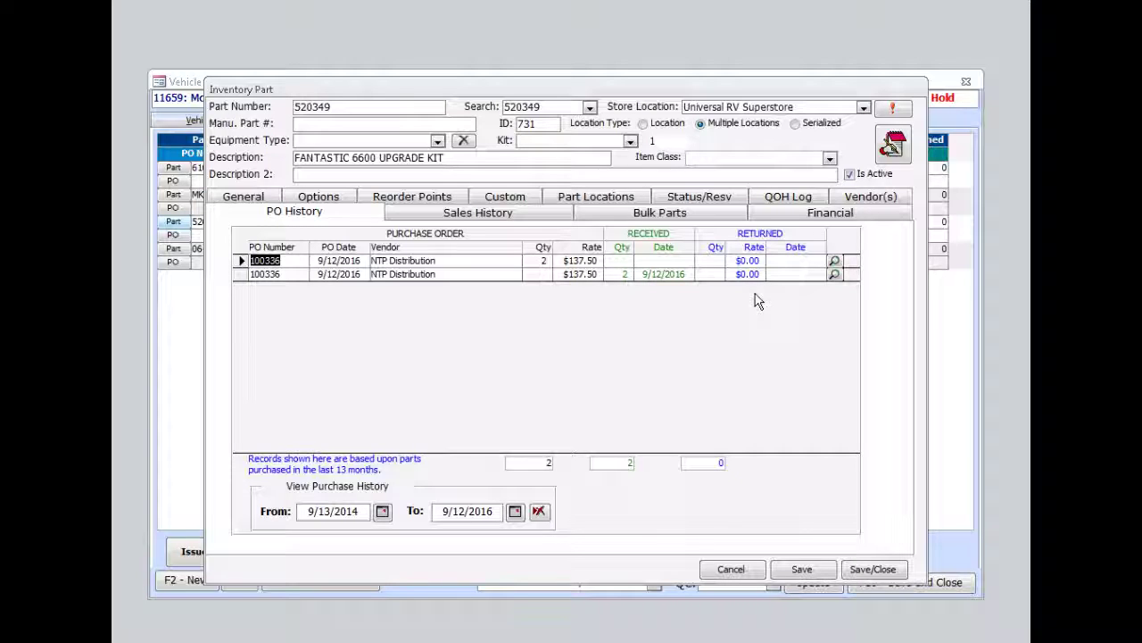
click(589, 197)
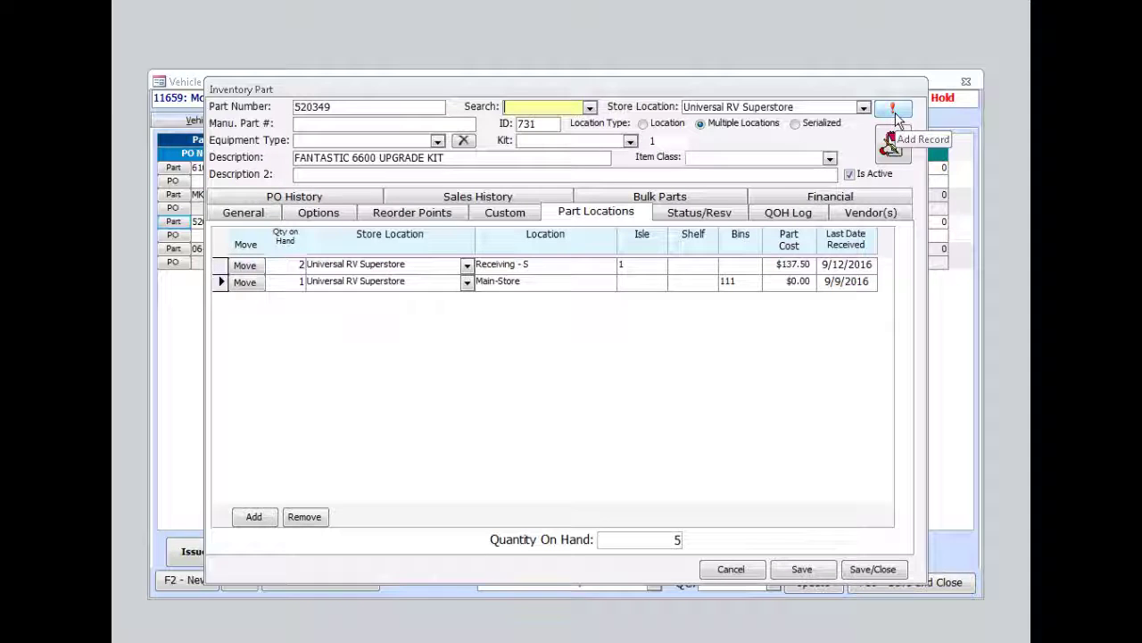
click(895, 113)
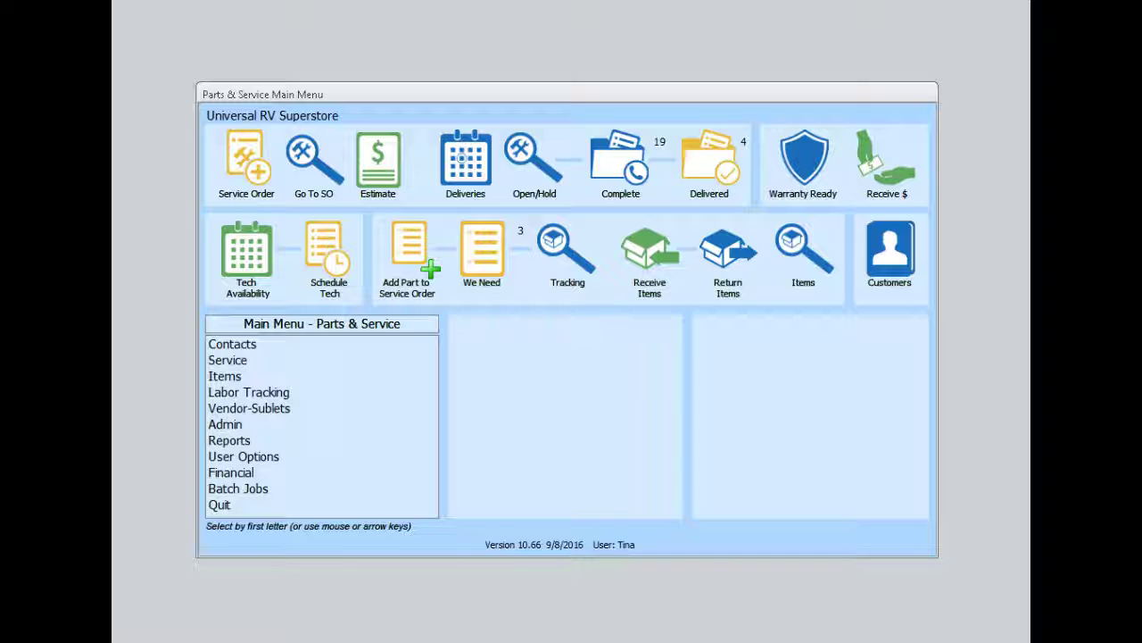
Open requested part MKD655 from the list of parts needing order and read the notes on its Check tires task
click(481, 267)
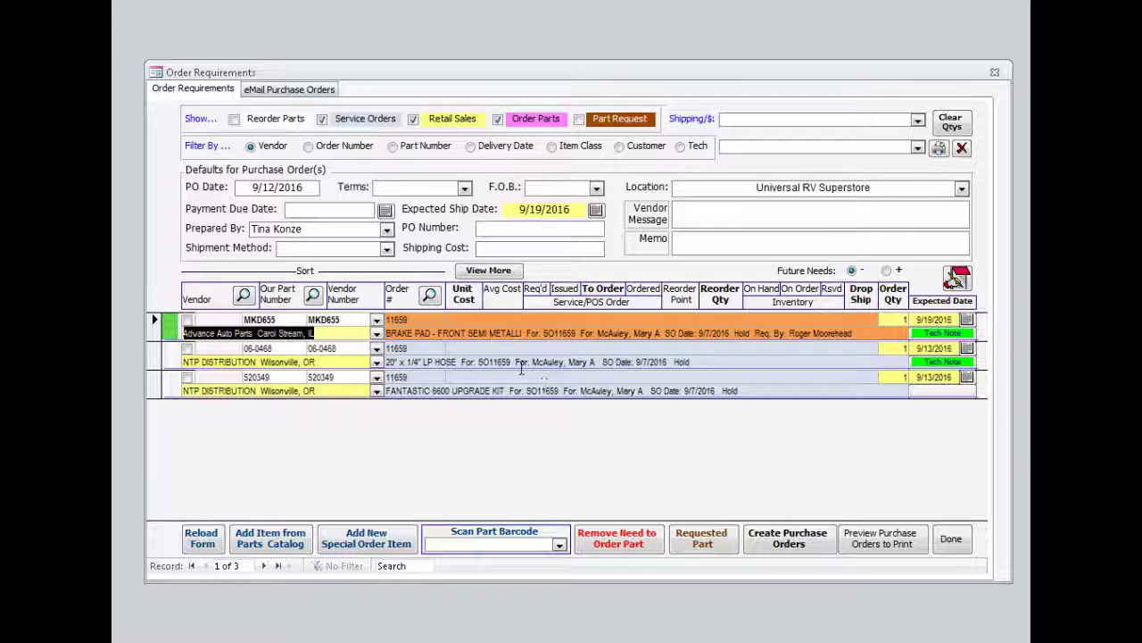
click(703, 539)
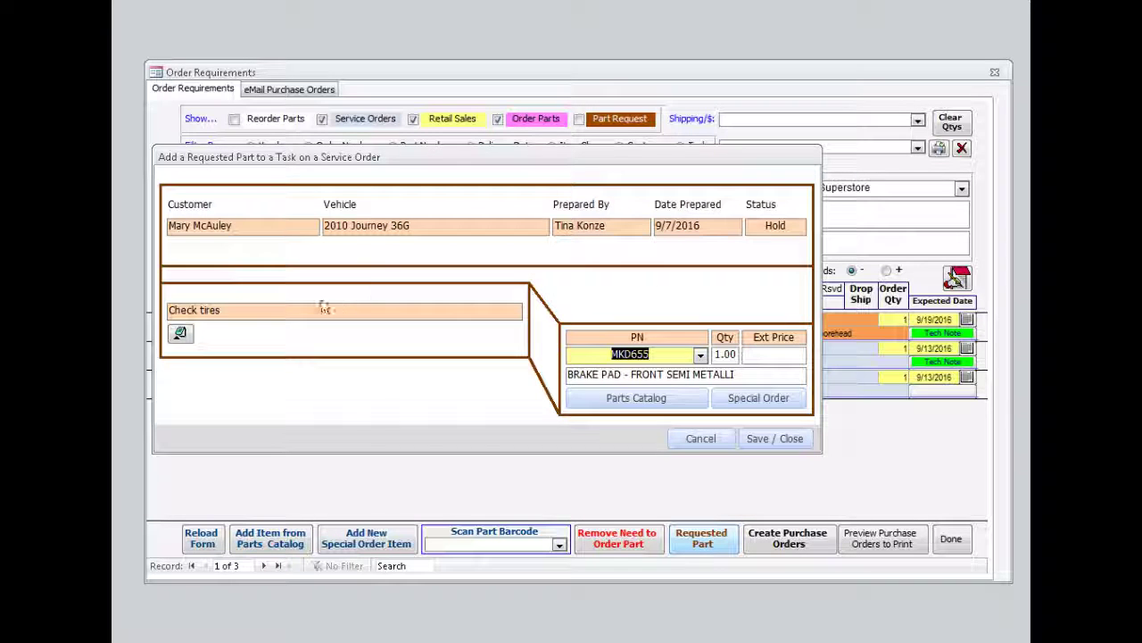
click(180, 333)
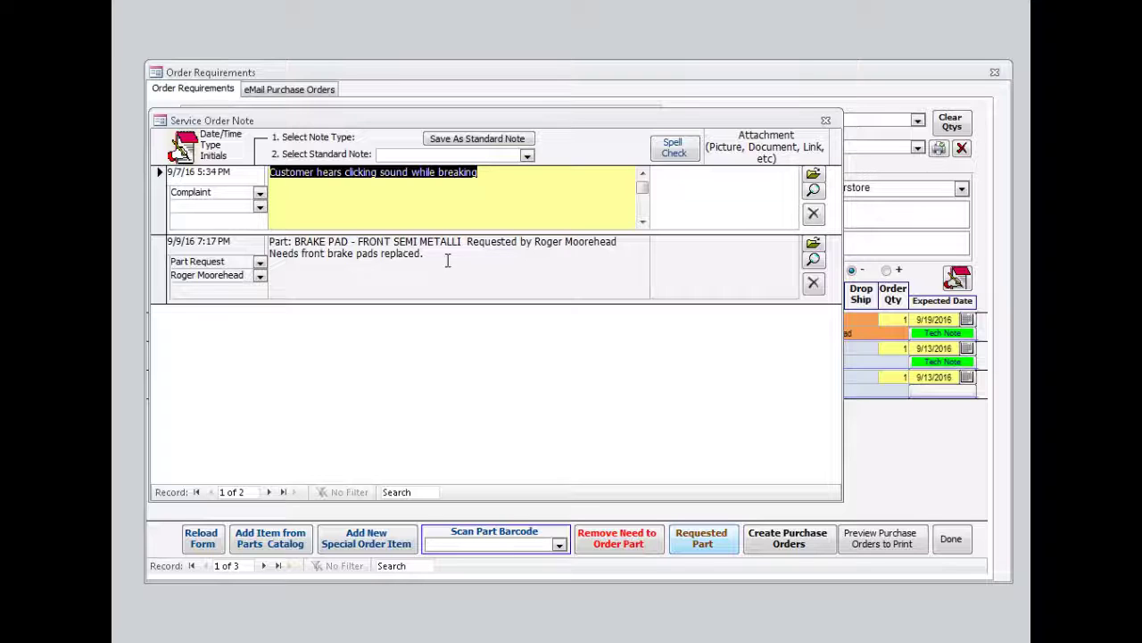
click(825, 119)
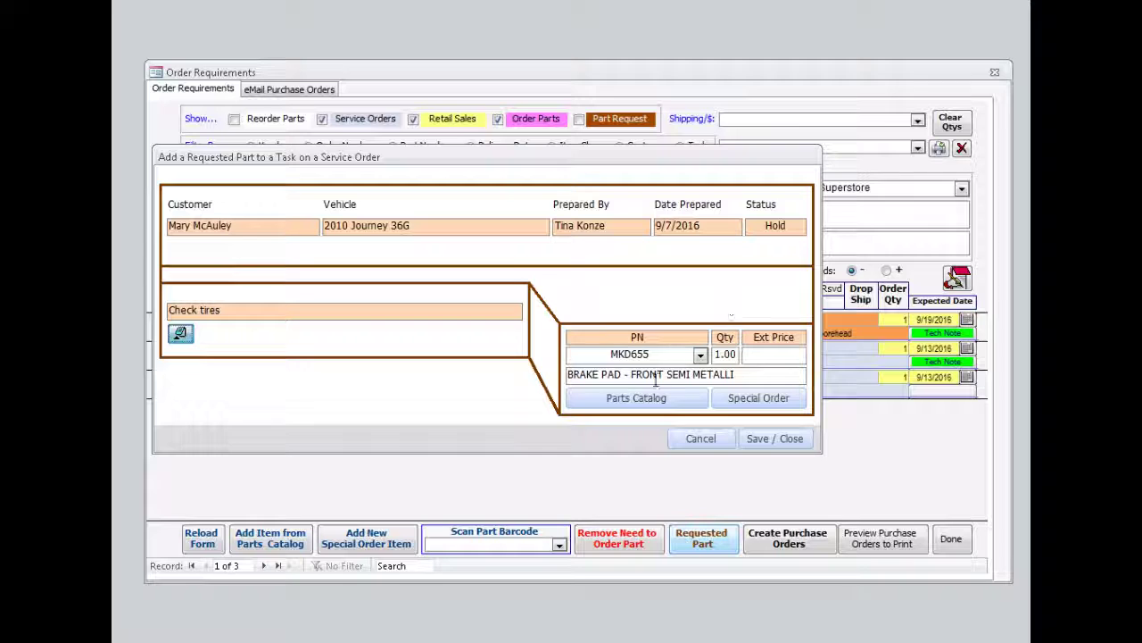
Check the part number choices, keep MKD655 for the Check tires task, and save the requested part to the service order
click(700, 354)
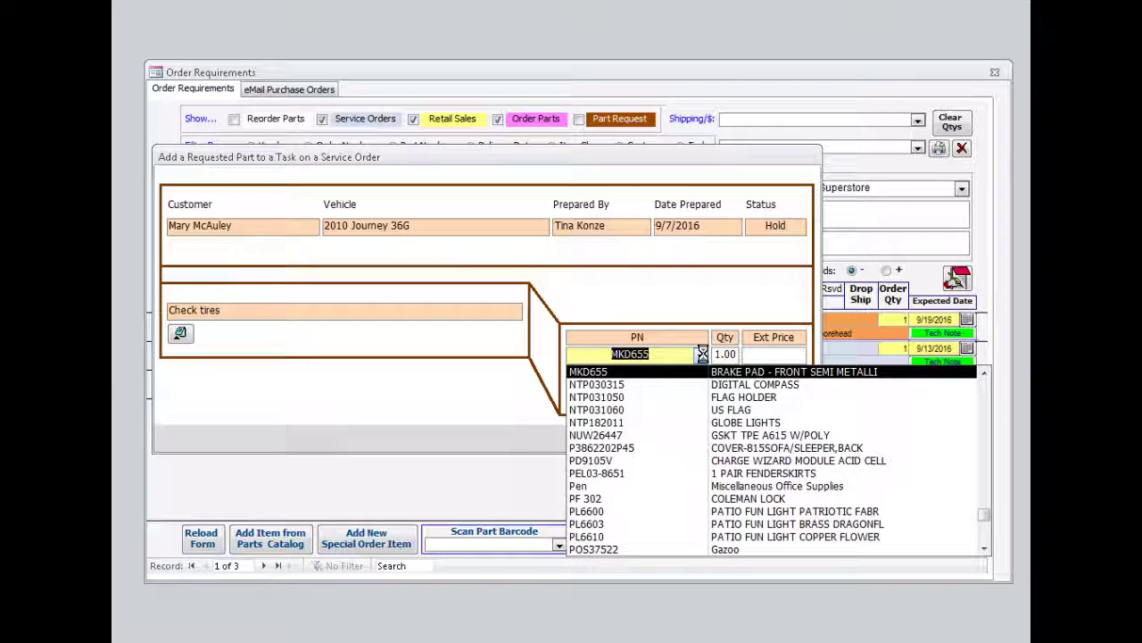
click(703, 354)
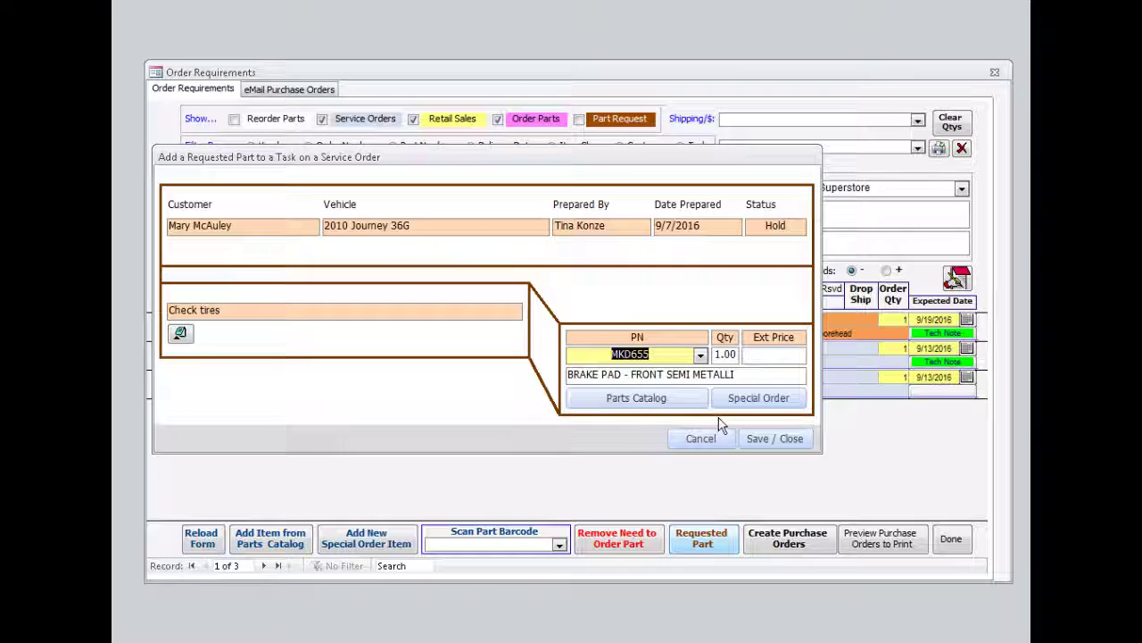
click(780, 438)
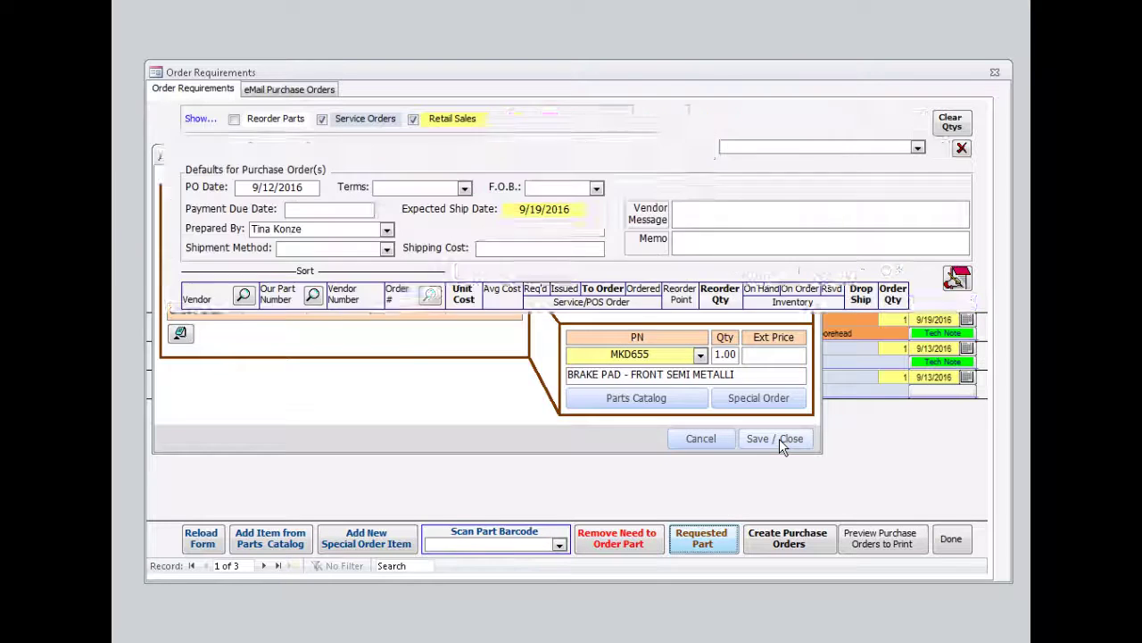
Select the MKD655 brake pad in the order requirements and open its general inventory details
click(430, 393)
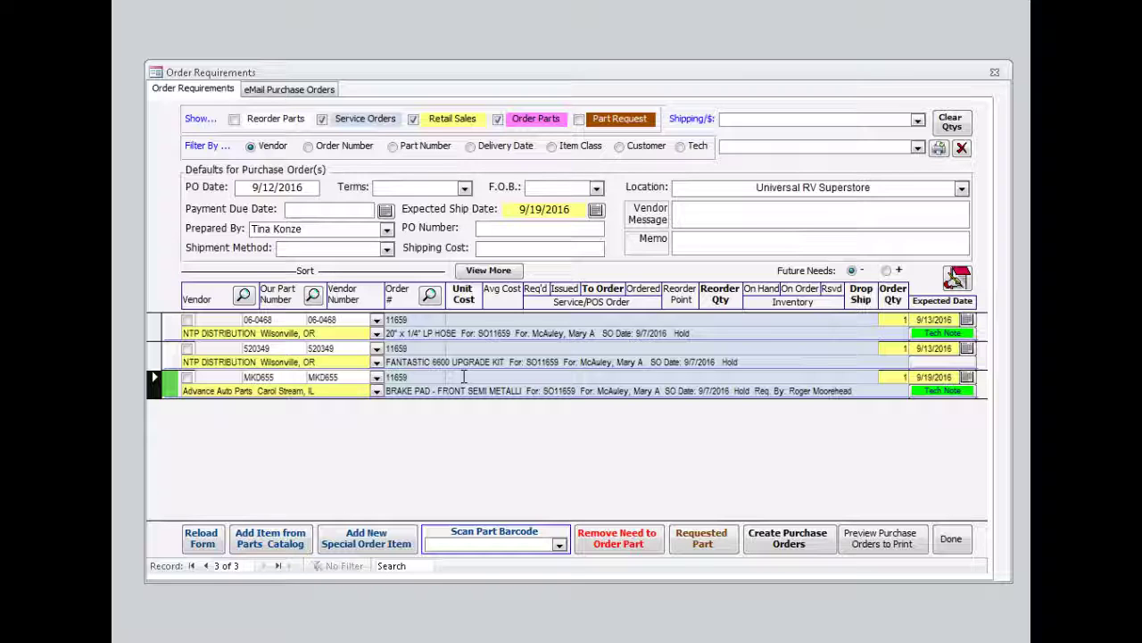
click(152, 392)
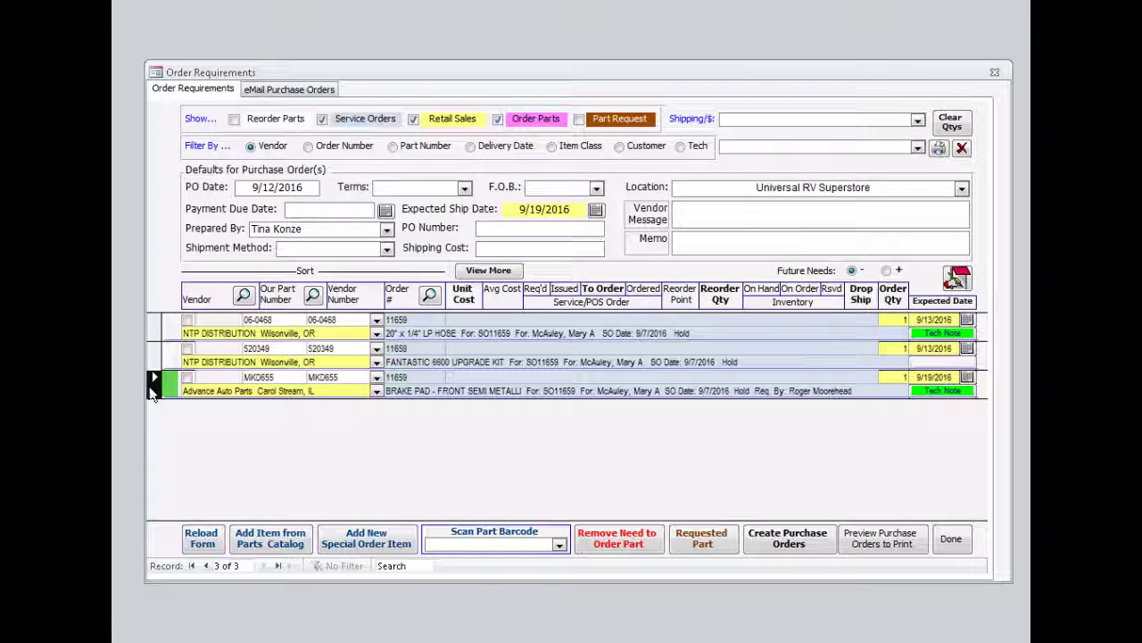
click(314, 297)
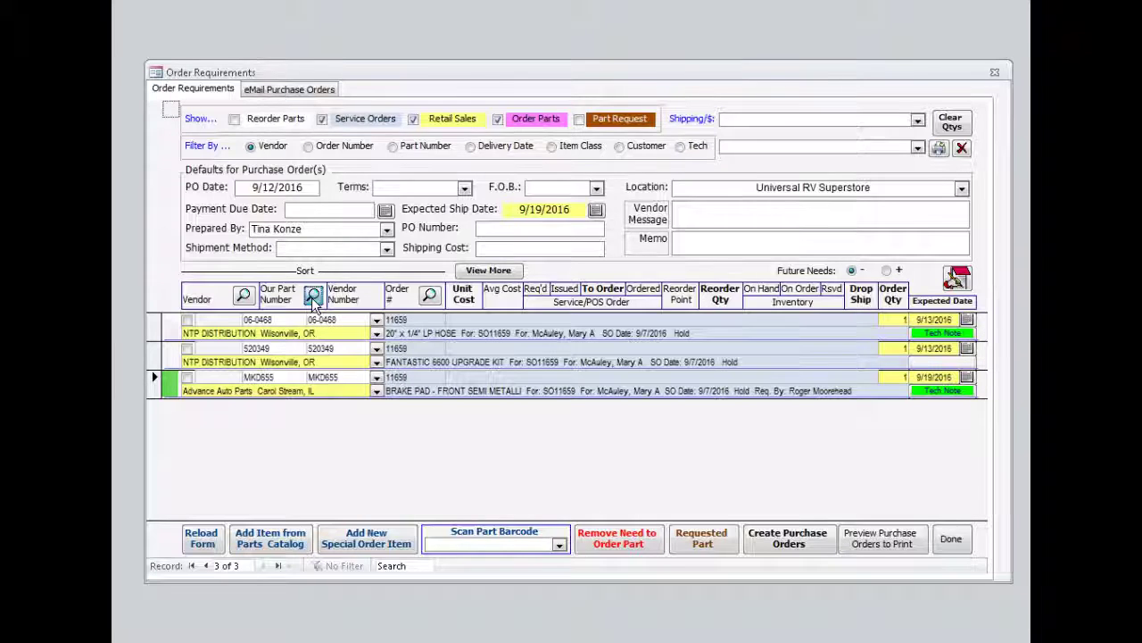
click(244, 190)
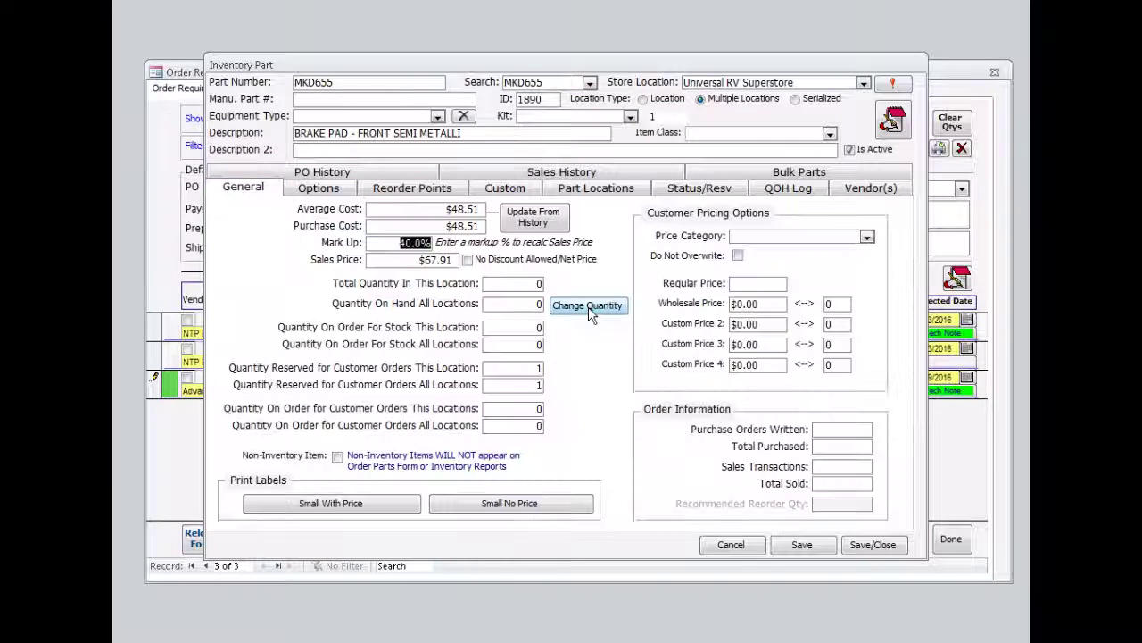
Add a quantity of 1 of MKD655 to the Main-Warehouse bin and update its inventory
click(587, 307)
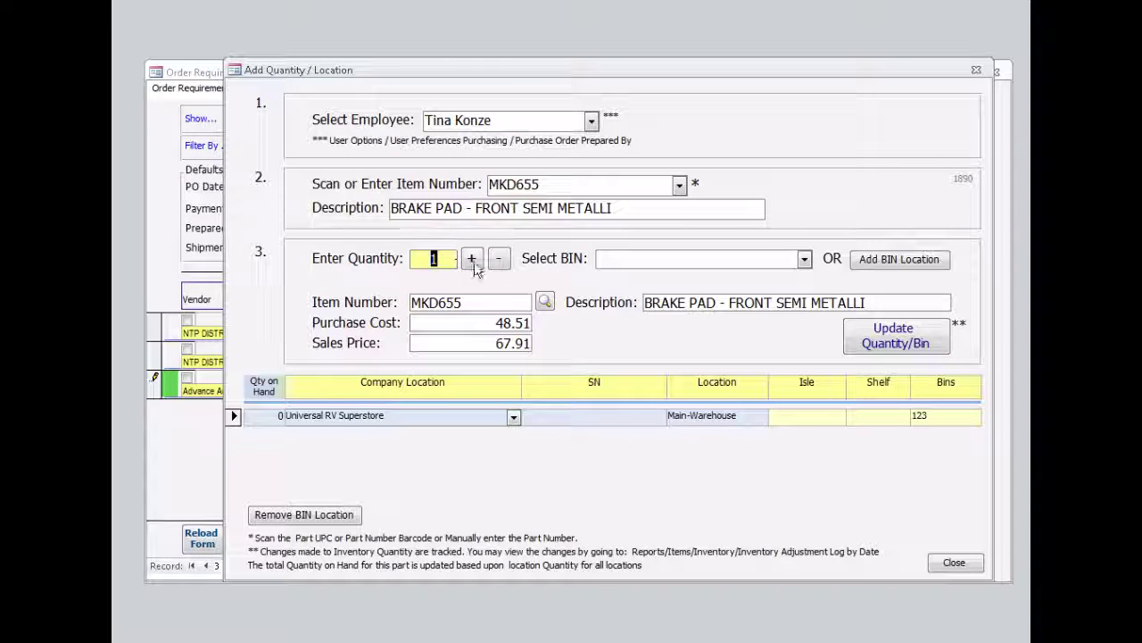
click(804, 259)
click(681, 277)
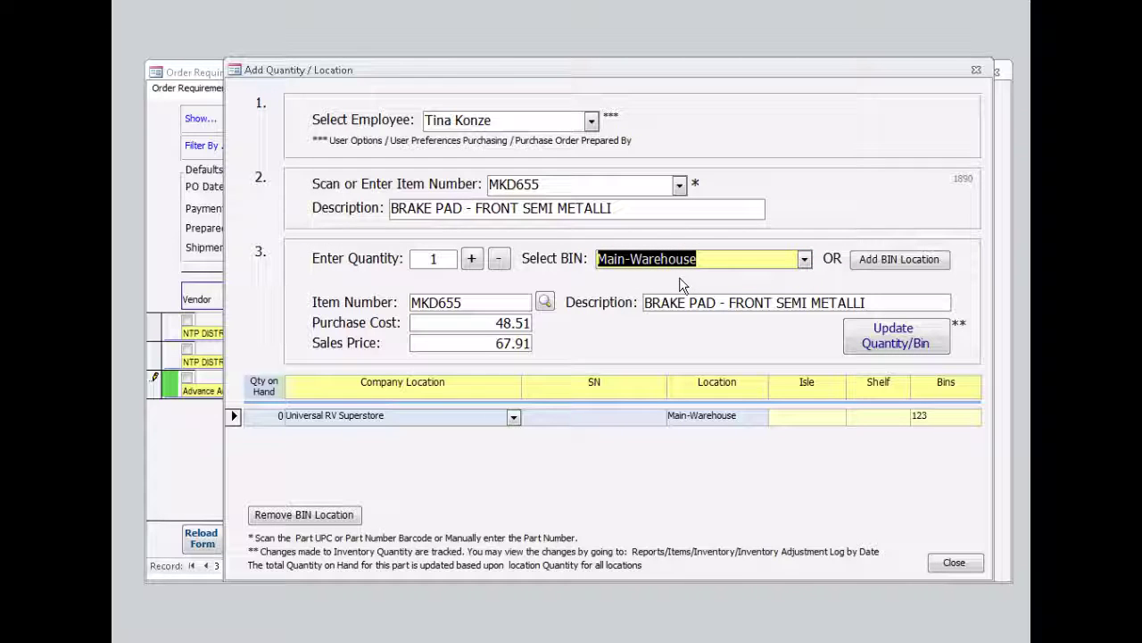
click(889, 346)
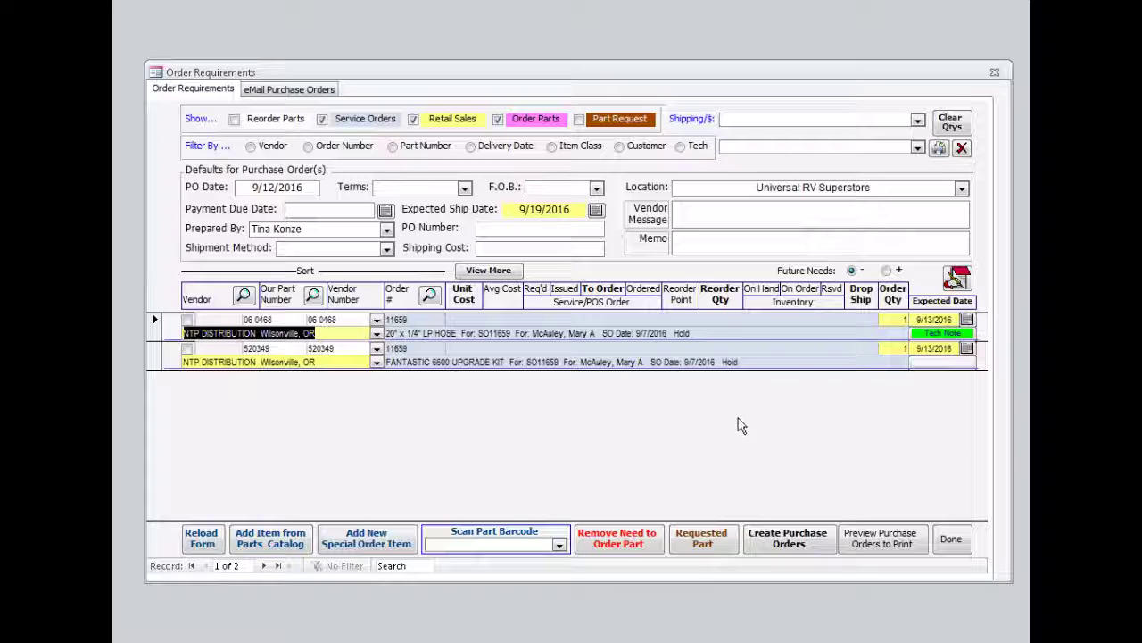
Read the tech note on the 06-0468 LP hose requirement, view its attached leak picture, and close both
click(941, 336)
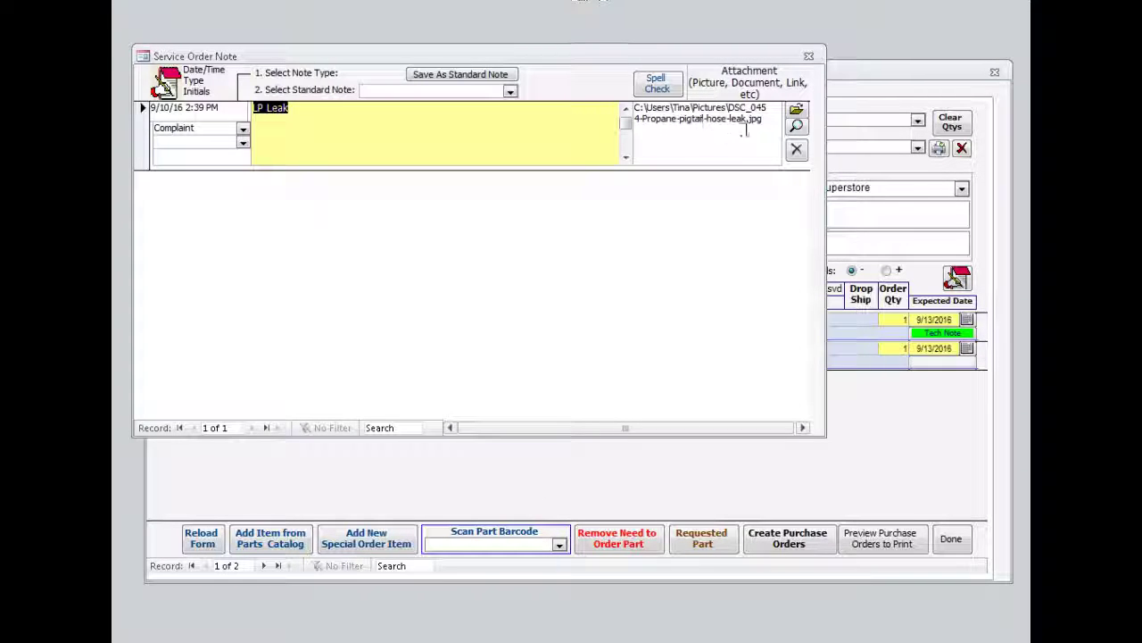
click(797, 128)
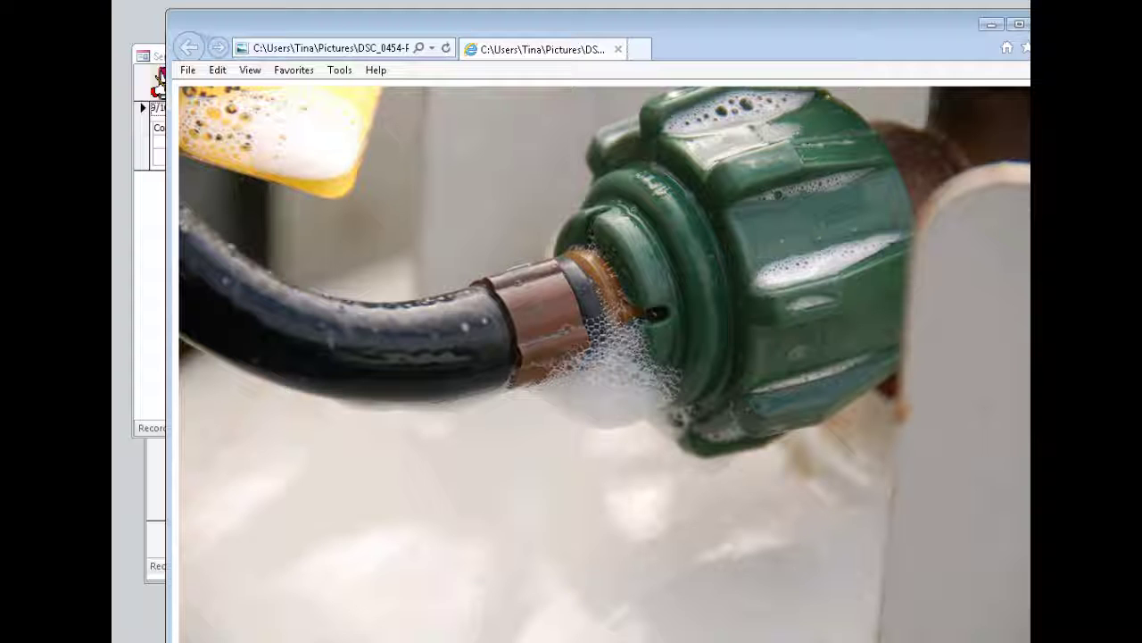
key(alt+F4)
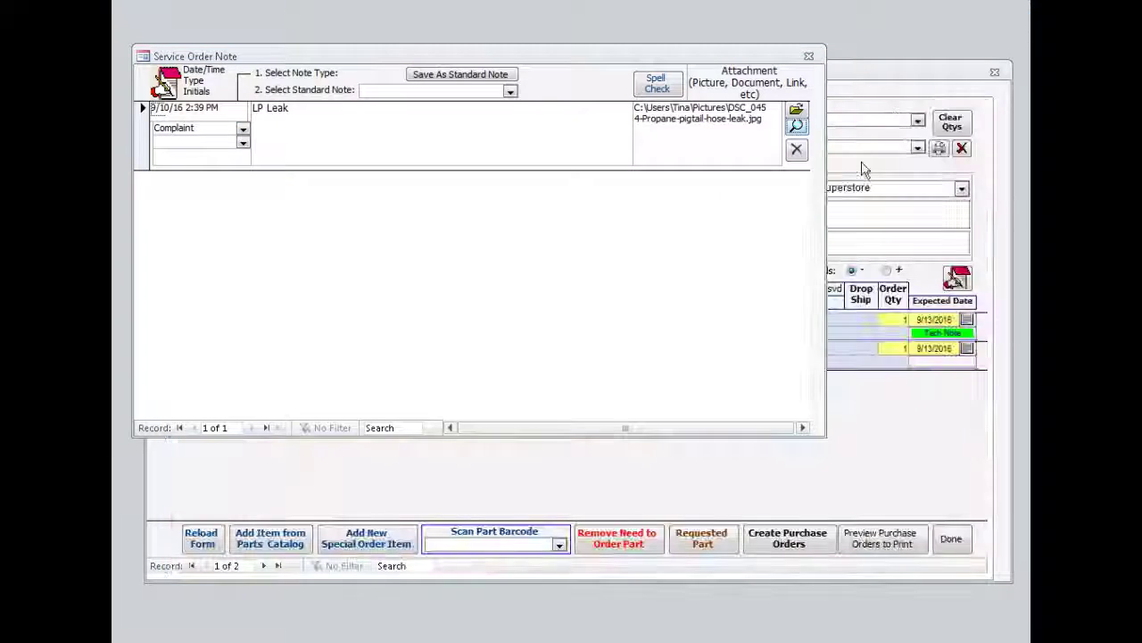
click(809, 56)
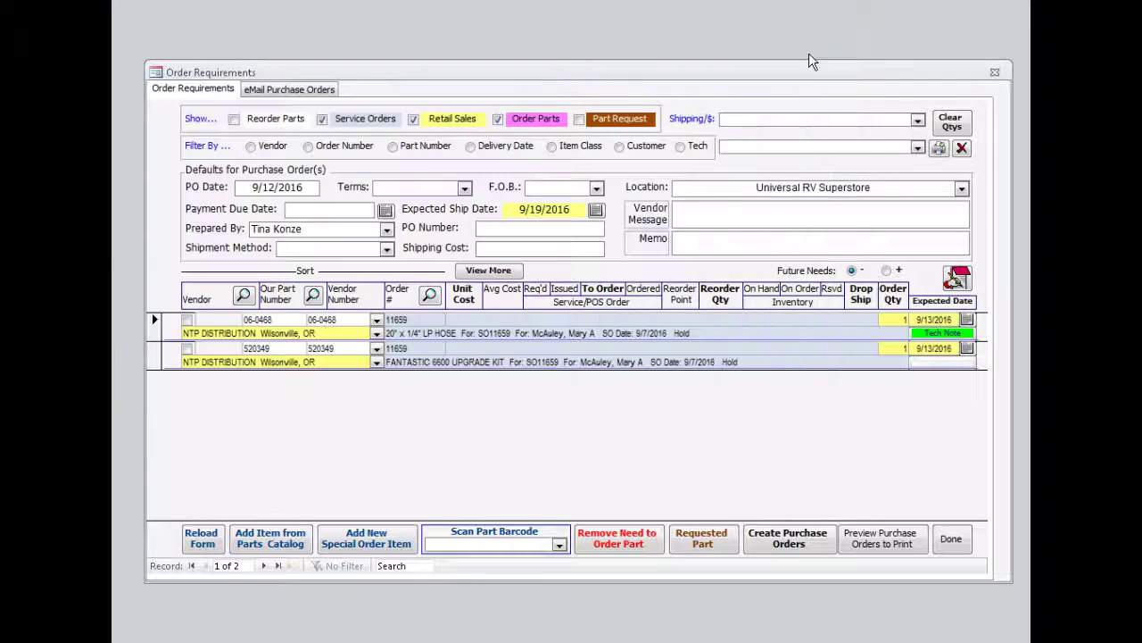
Clear the order quantities, enter 1 each for the 06-0468 LP hose and 520349 upgrade kit, and create their purchase orders
click(951, 124)
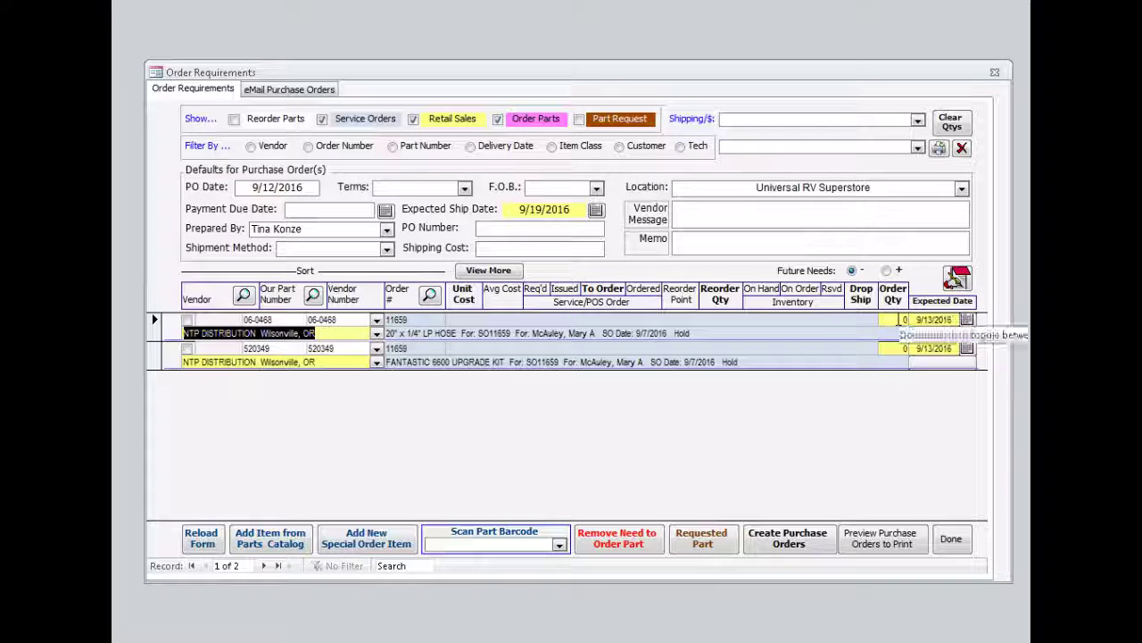
click(898, 320)
text(1)
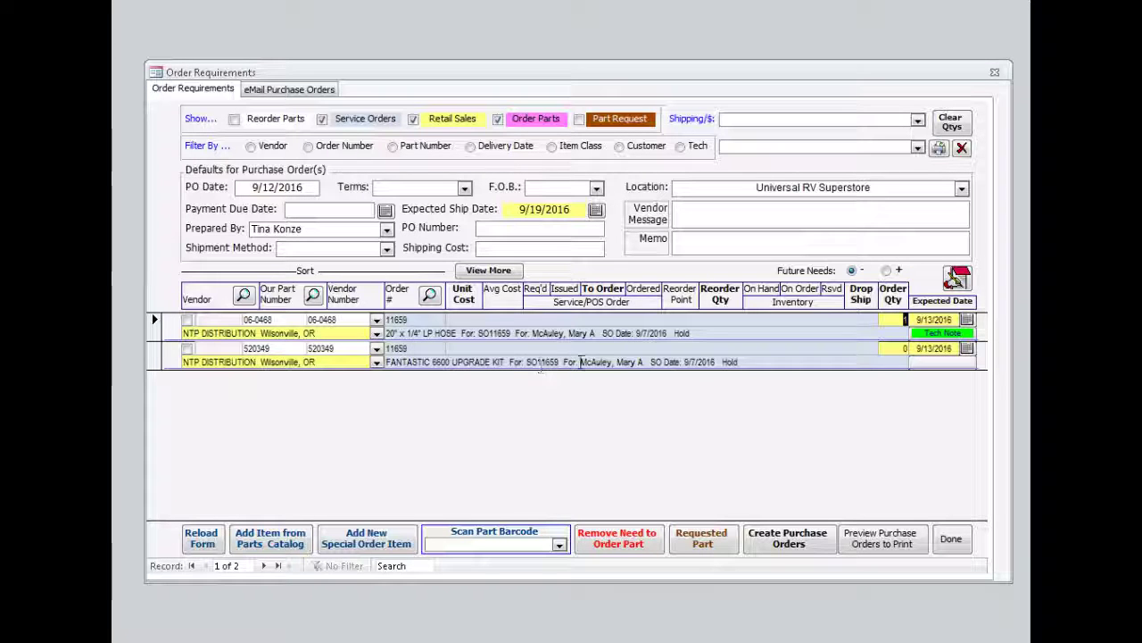
double_click(902, 354)
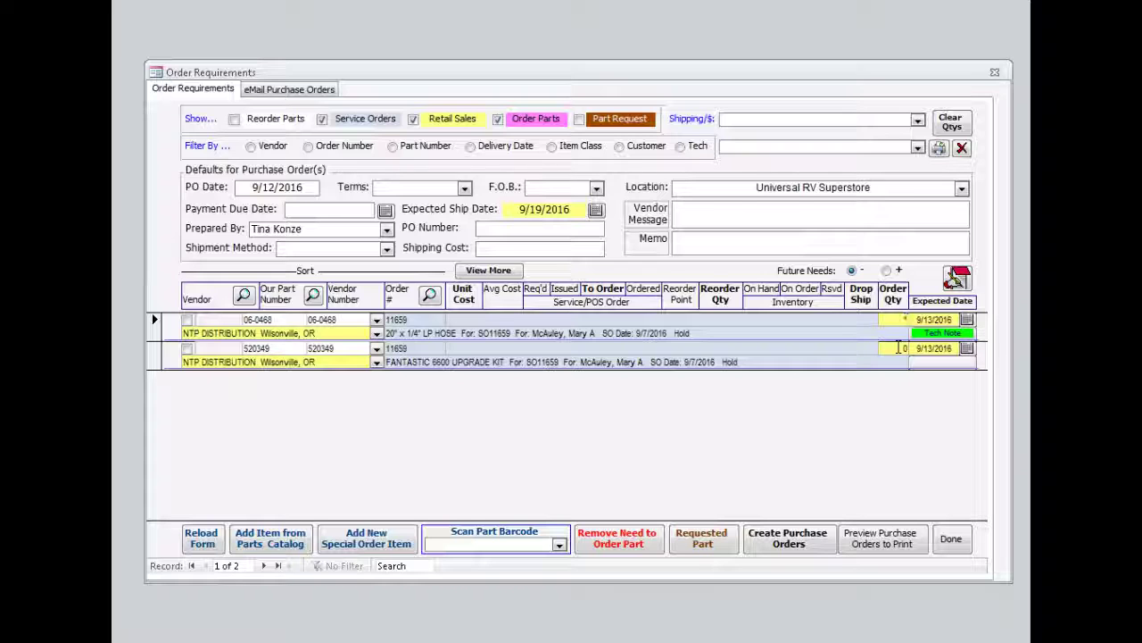
click(786, 549)
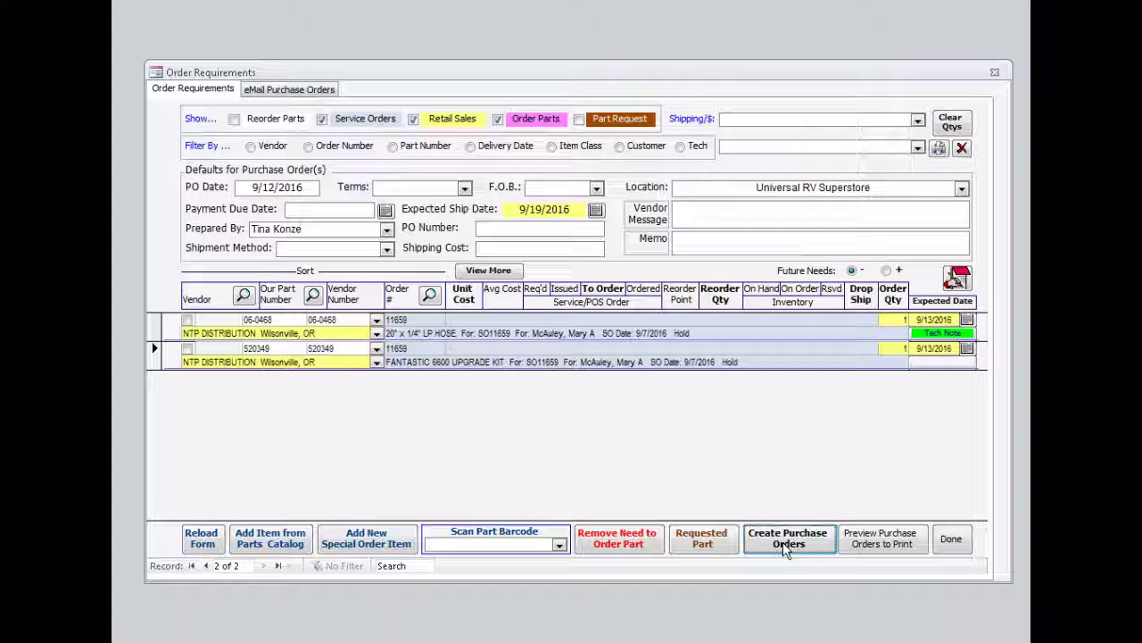
click(699, 437)
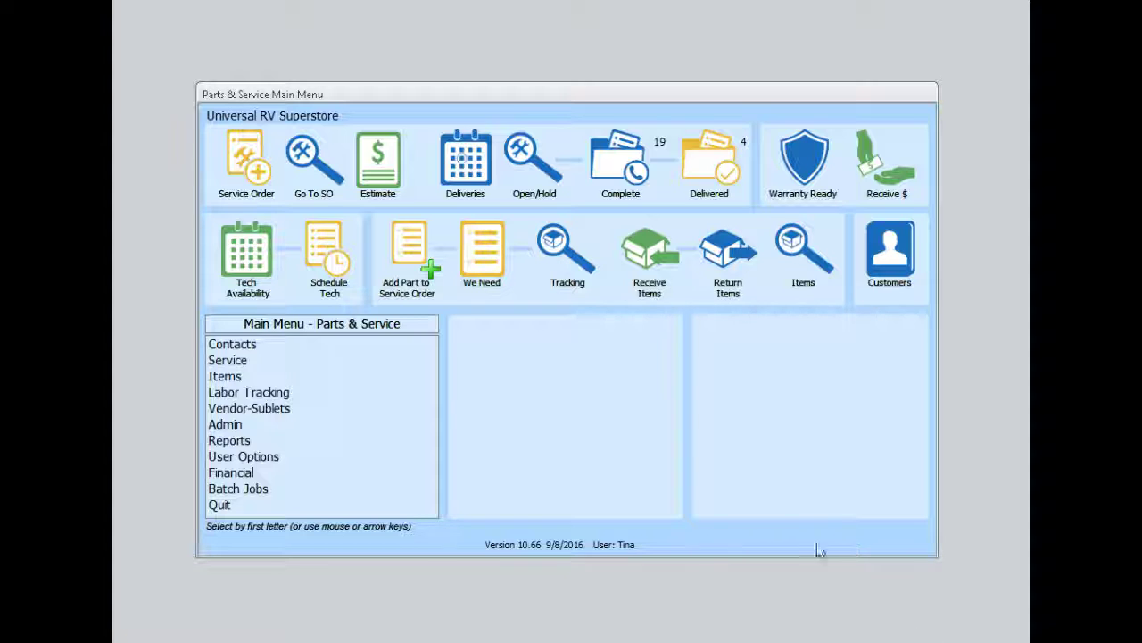
Open the service order for the 2010 Journey 36G, review the status of its brake pad and upgrade kit parts, and close it
click(318, 164)
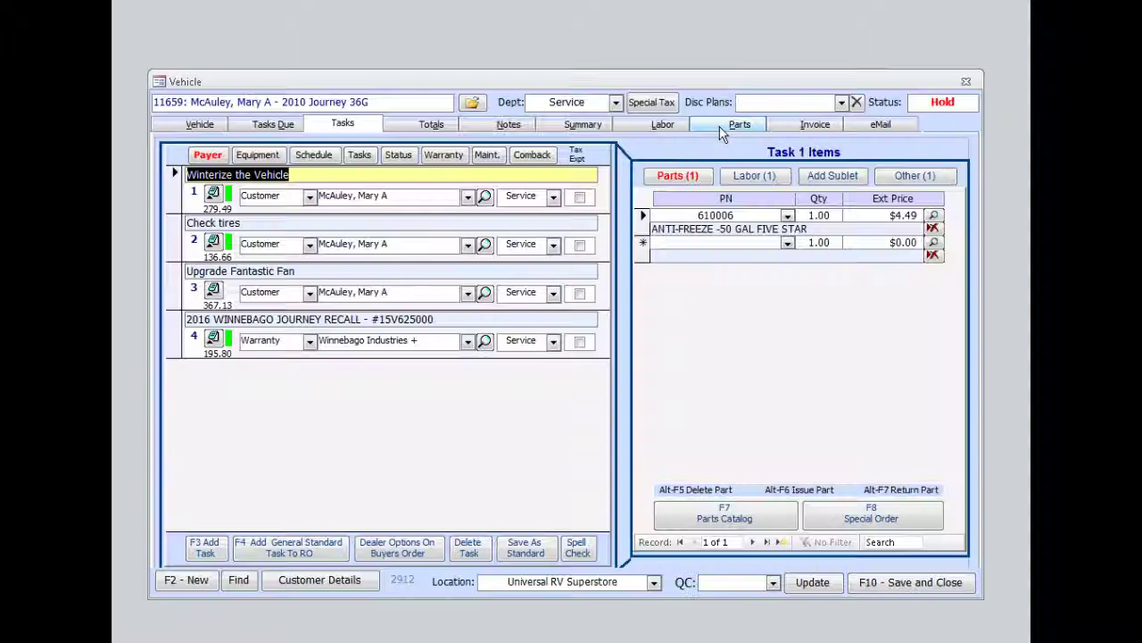
click(721, 128)
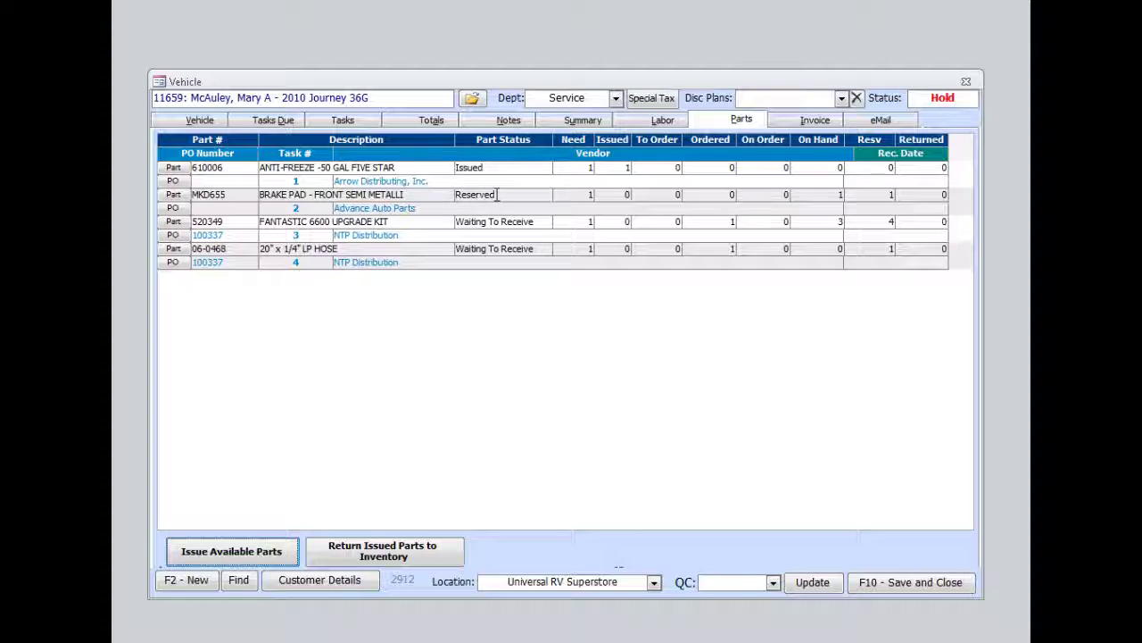
drag(502, 194, 453, 194)
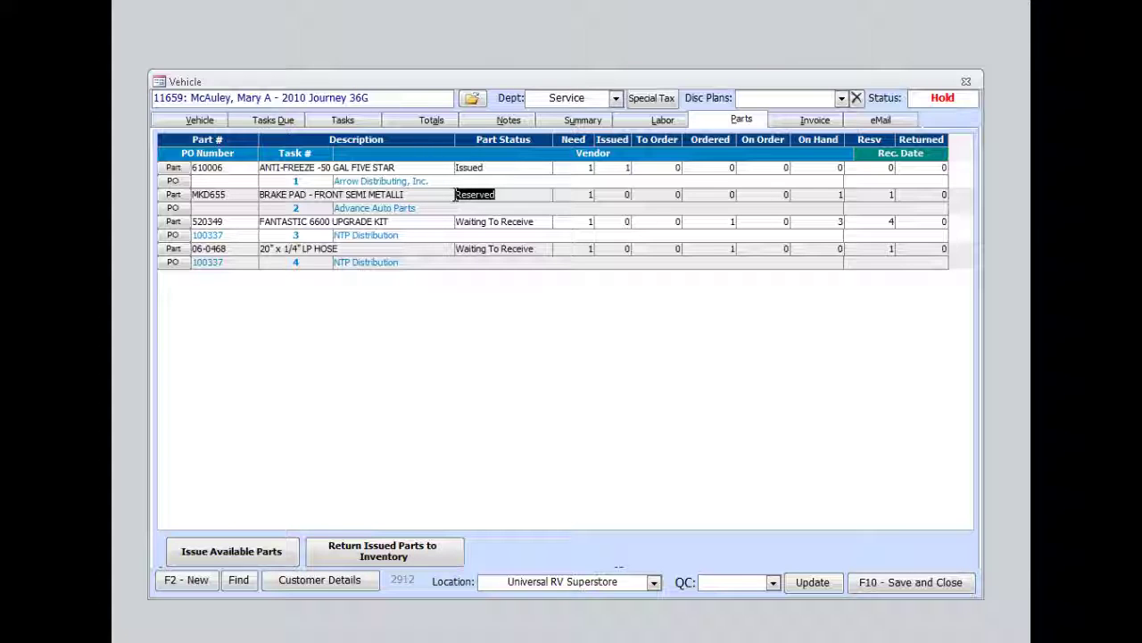
click(532, 221)
drag(532, 221, 463, 222)
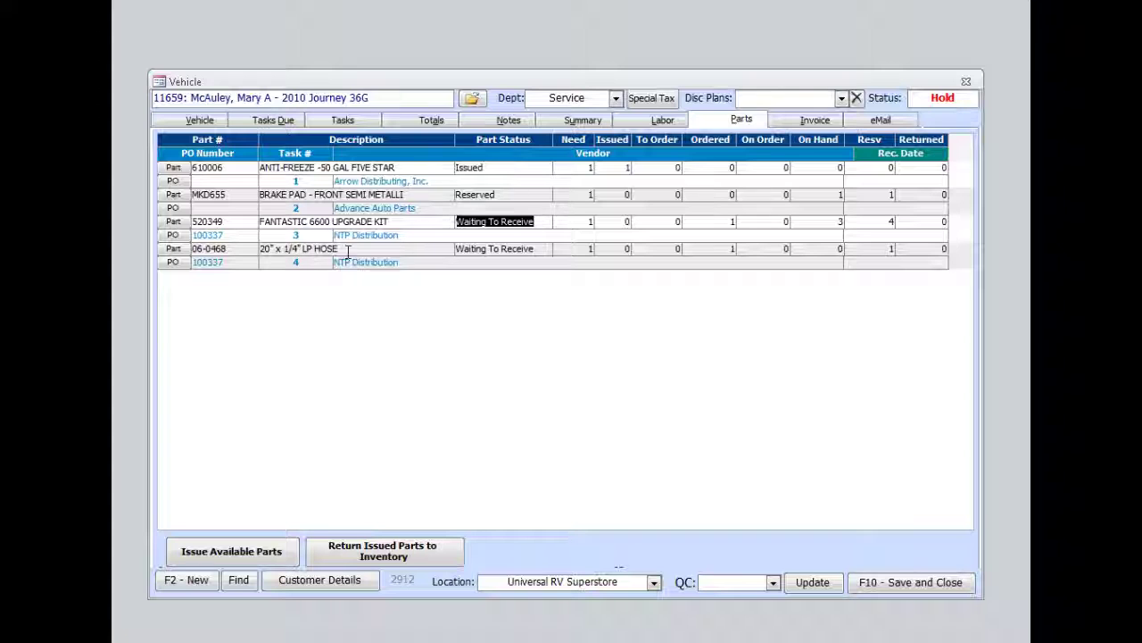
key(F10)
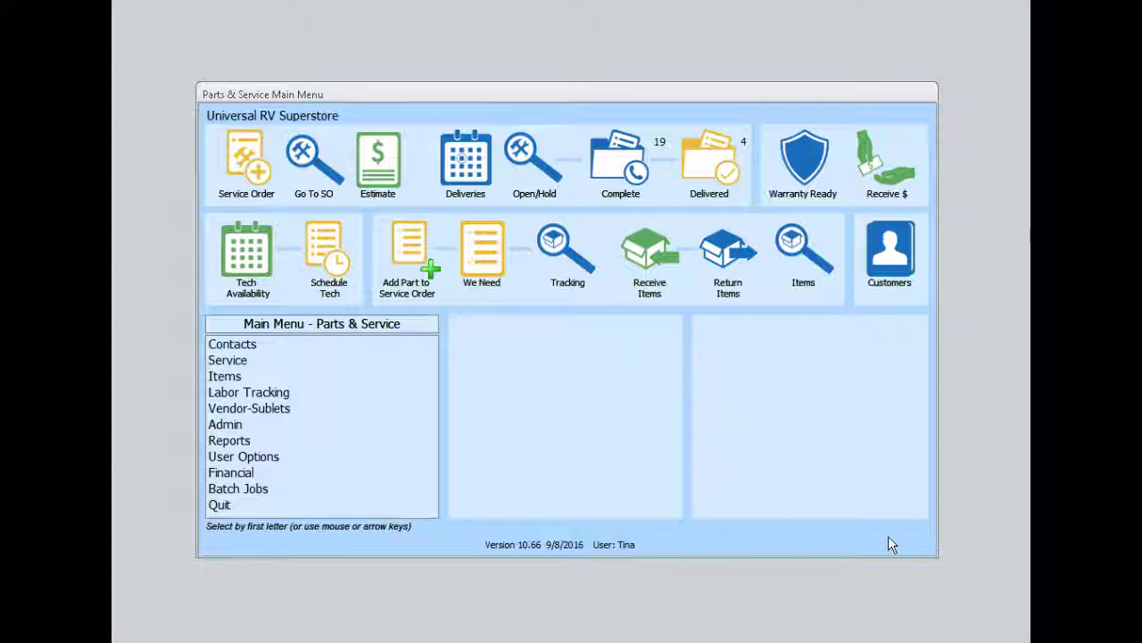
Receive a quantity of 1 each of the 06-0468 LP hose and 520349 upgrade kit from vendor NTP Distribution
click(648, 260)
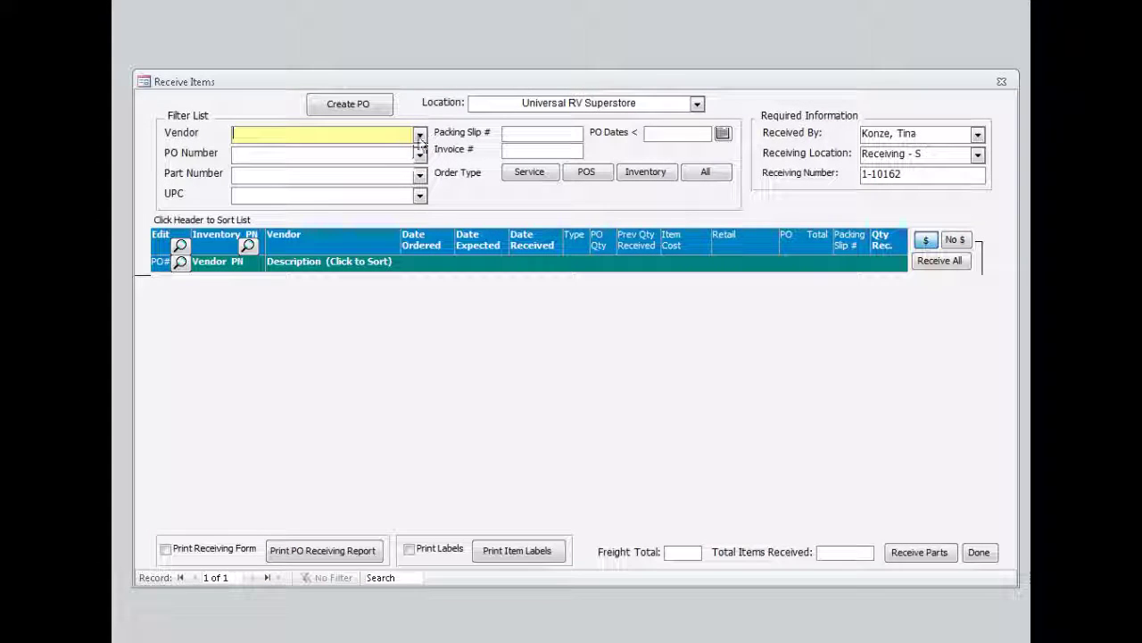
click(420, 134)
click(304, 168)
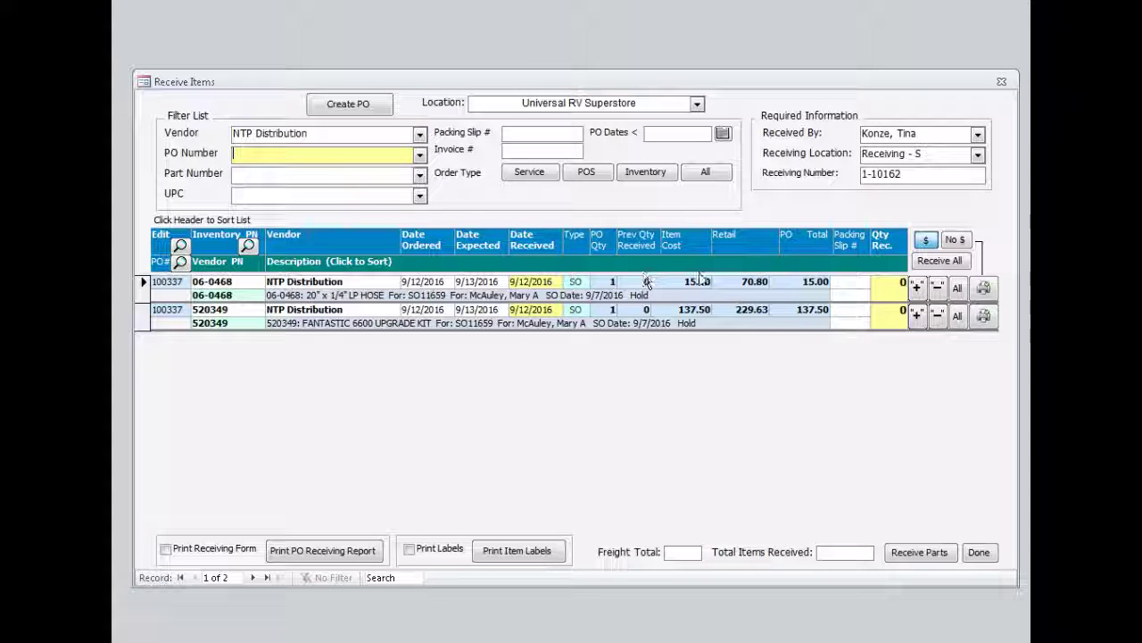
click(917, 287)
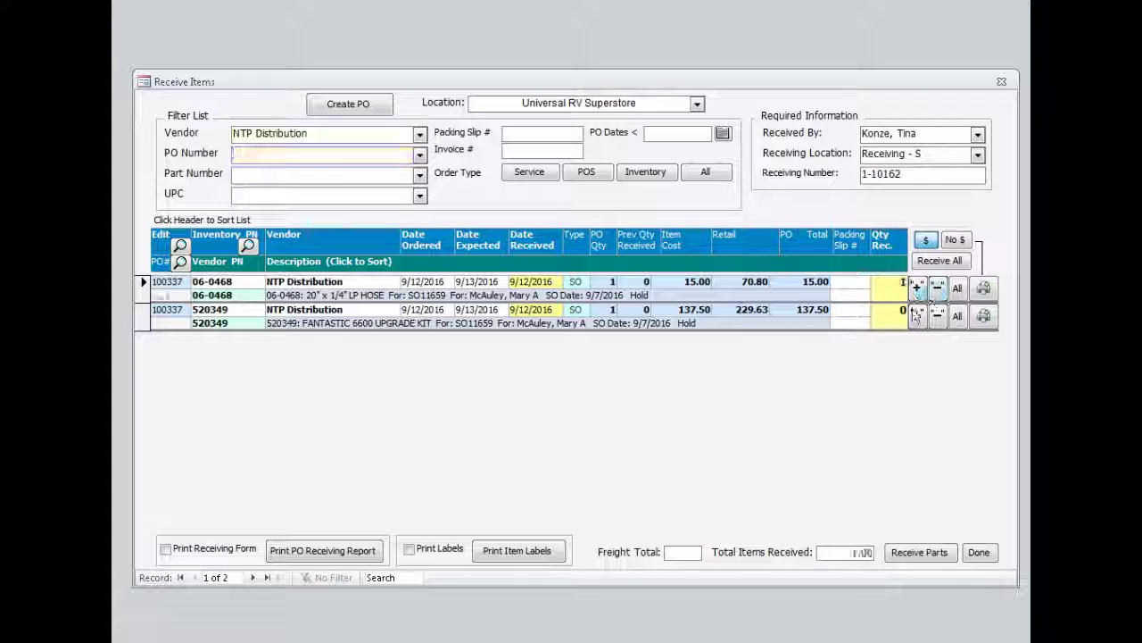
click(917, 315)
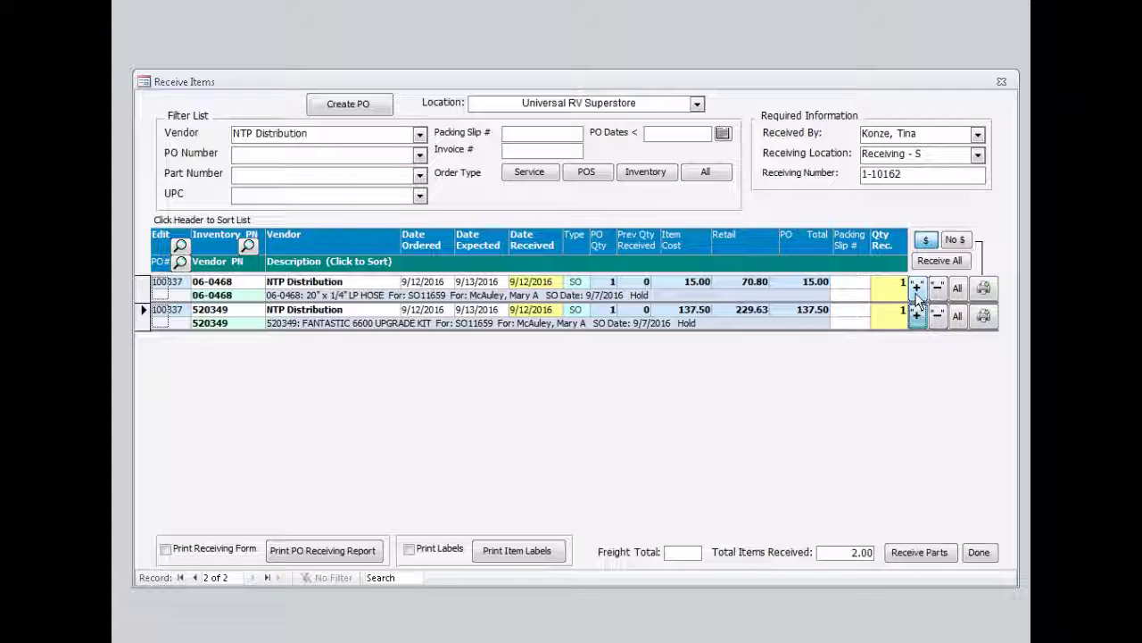
click(920, 553)
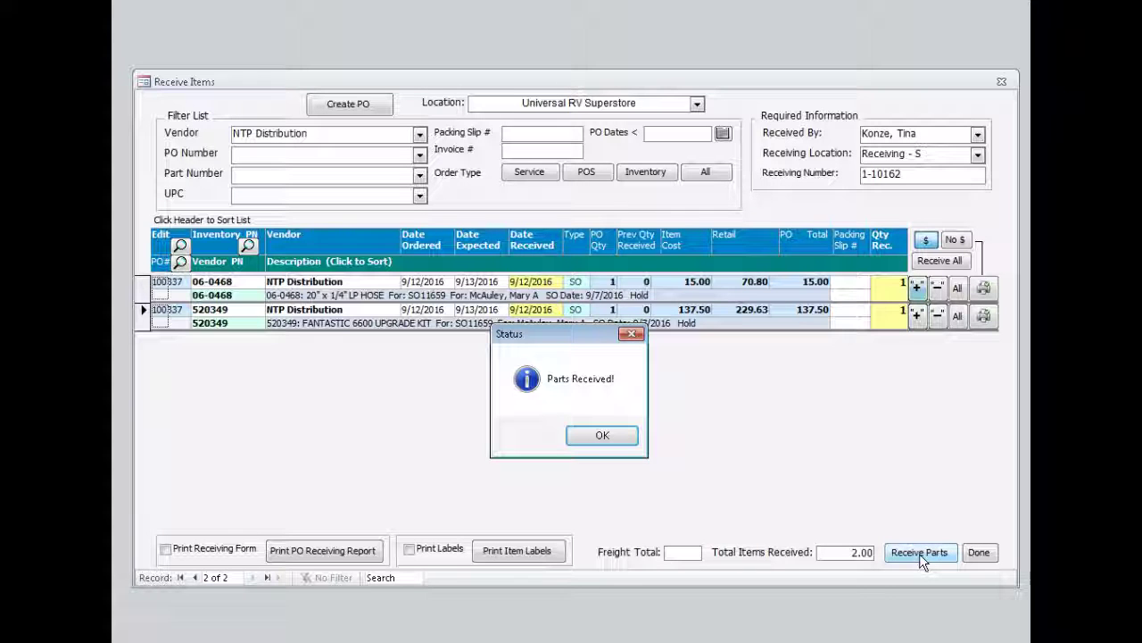
click(598, 436)
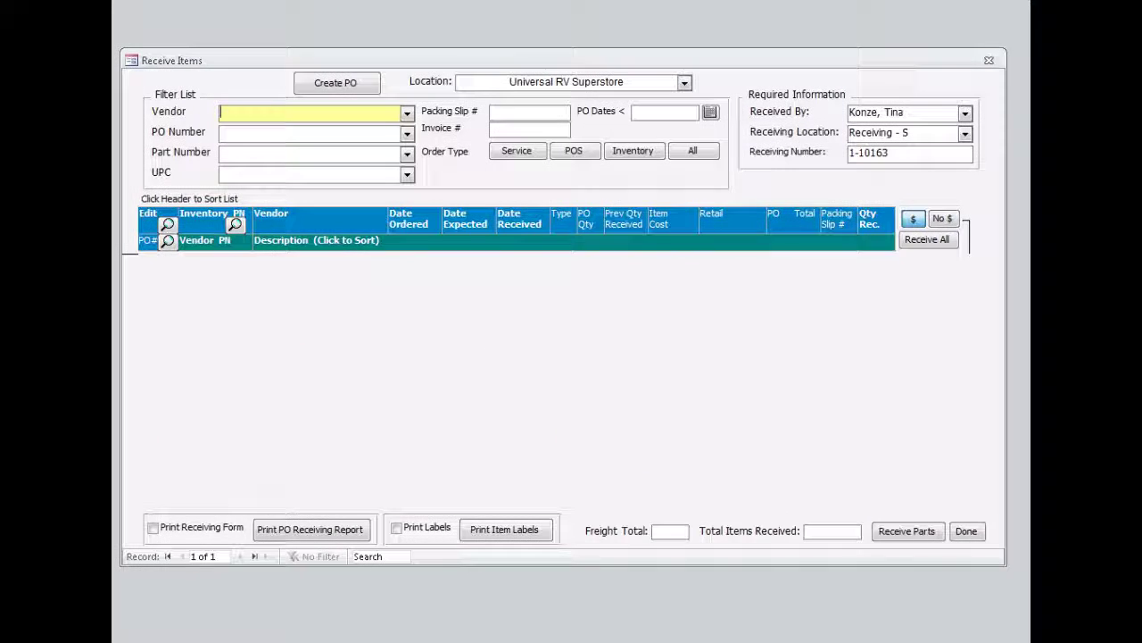